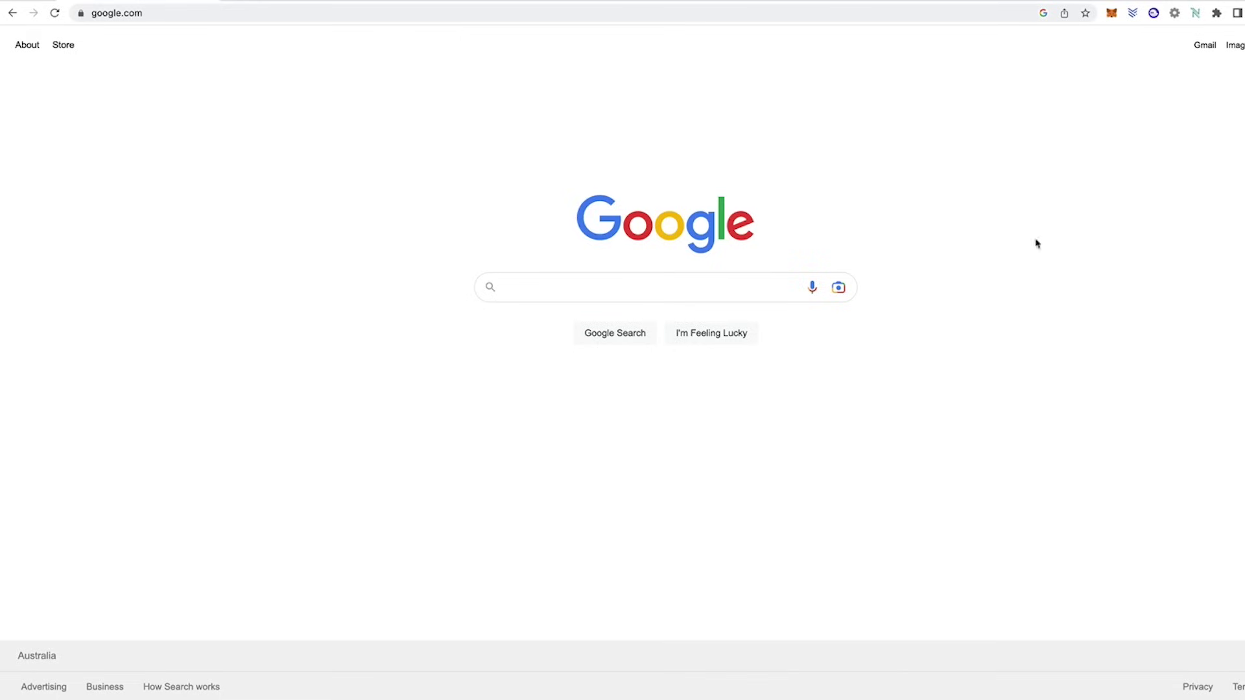
- Go to openai.com in the browser
left_click(189, 15)
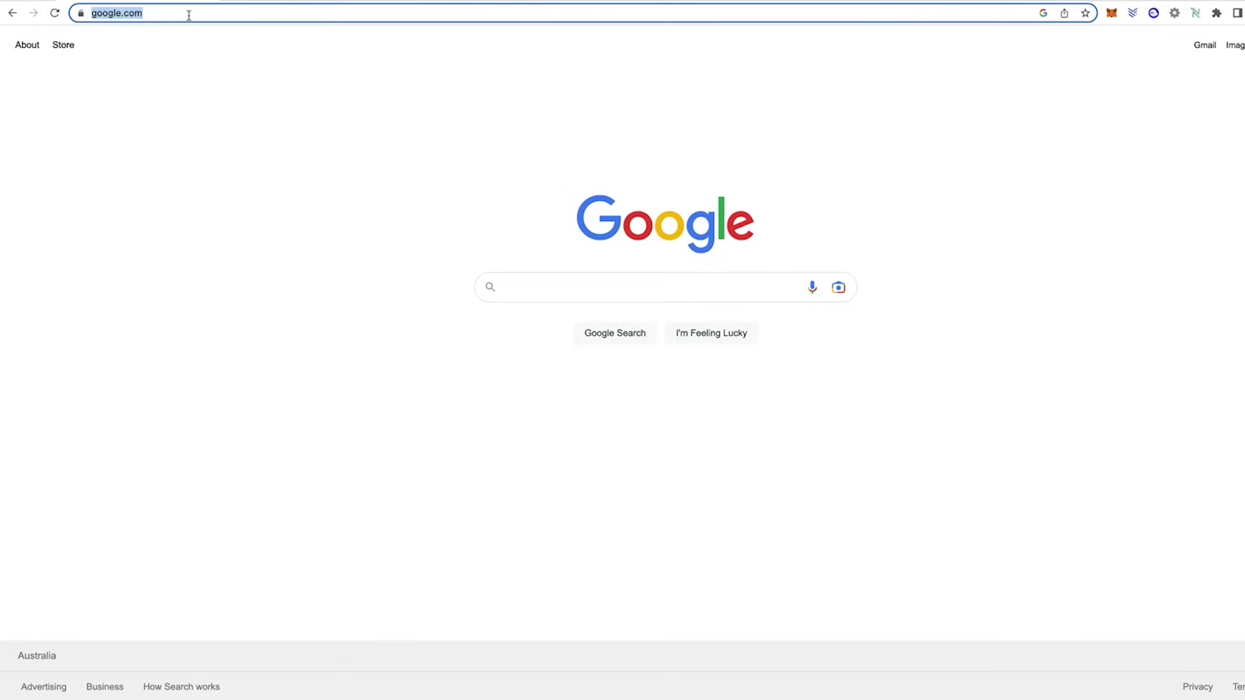
type("openai.com")
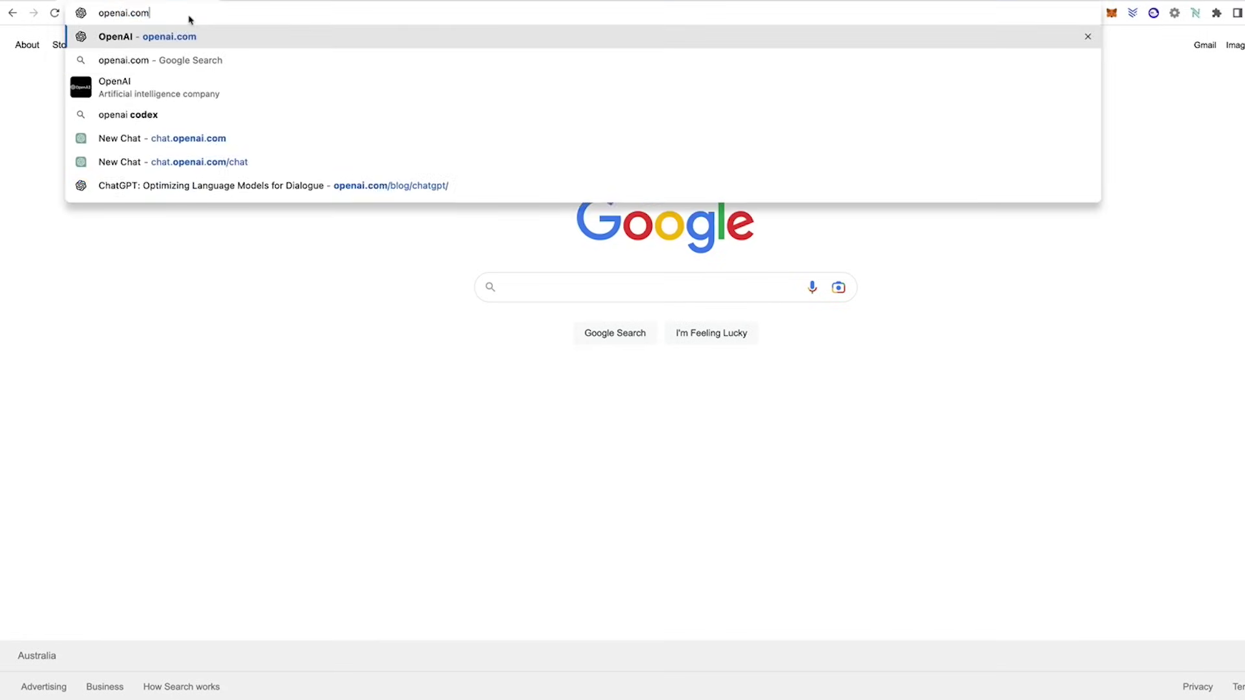
key("Return")
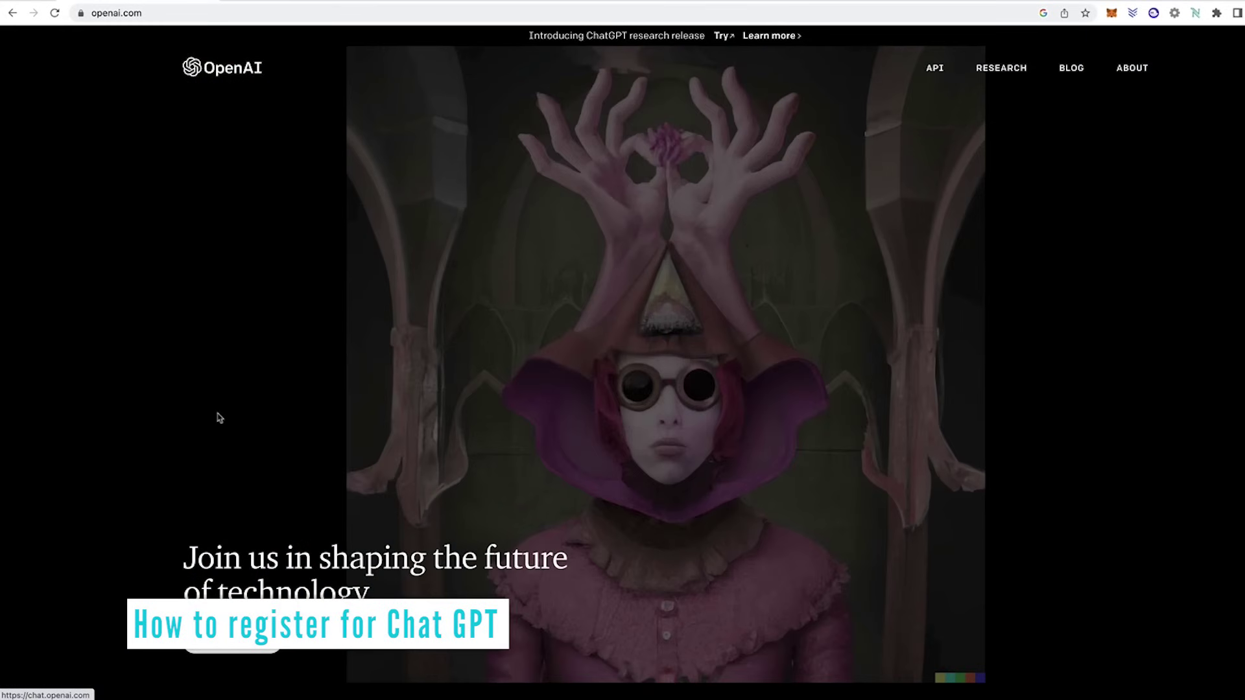
- Open the ChatGPT announcement page and follow its link to the ChatGPT login page
scroll(216, 417, "down", 5)
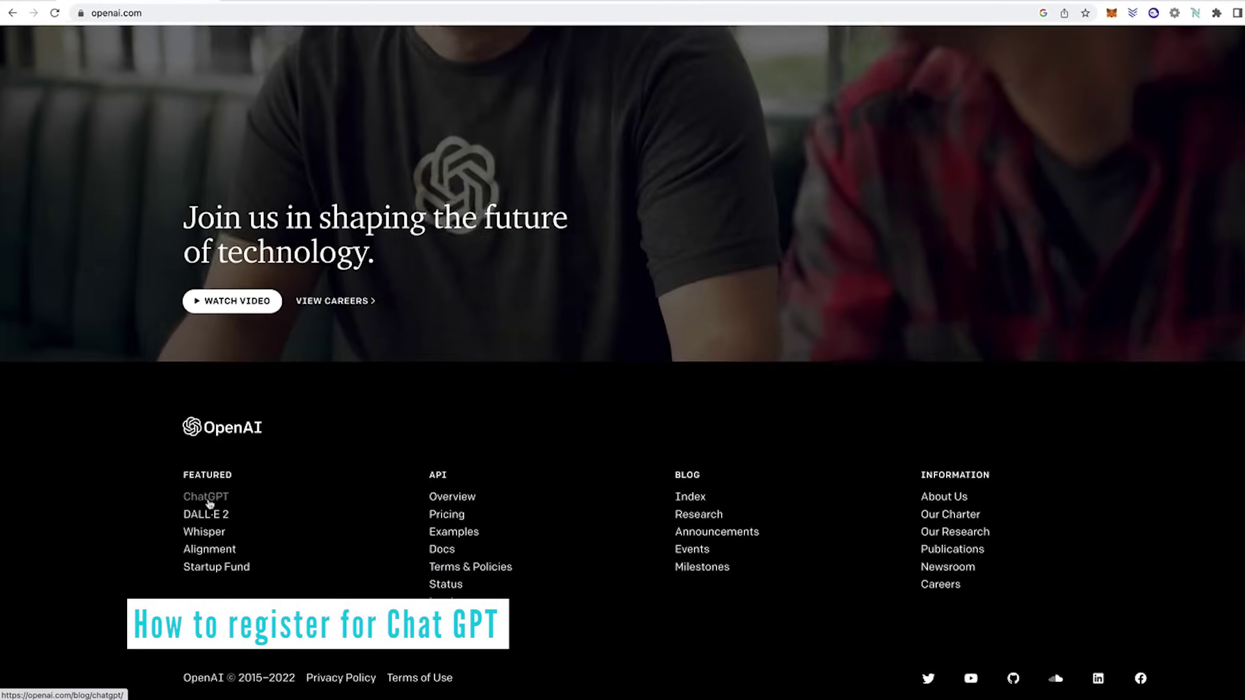
left_click(208, 497)
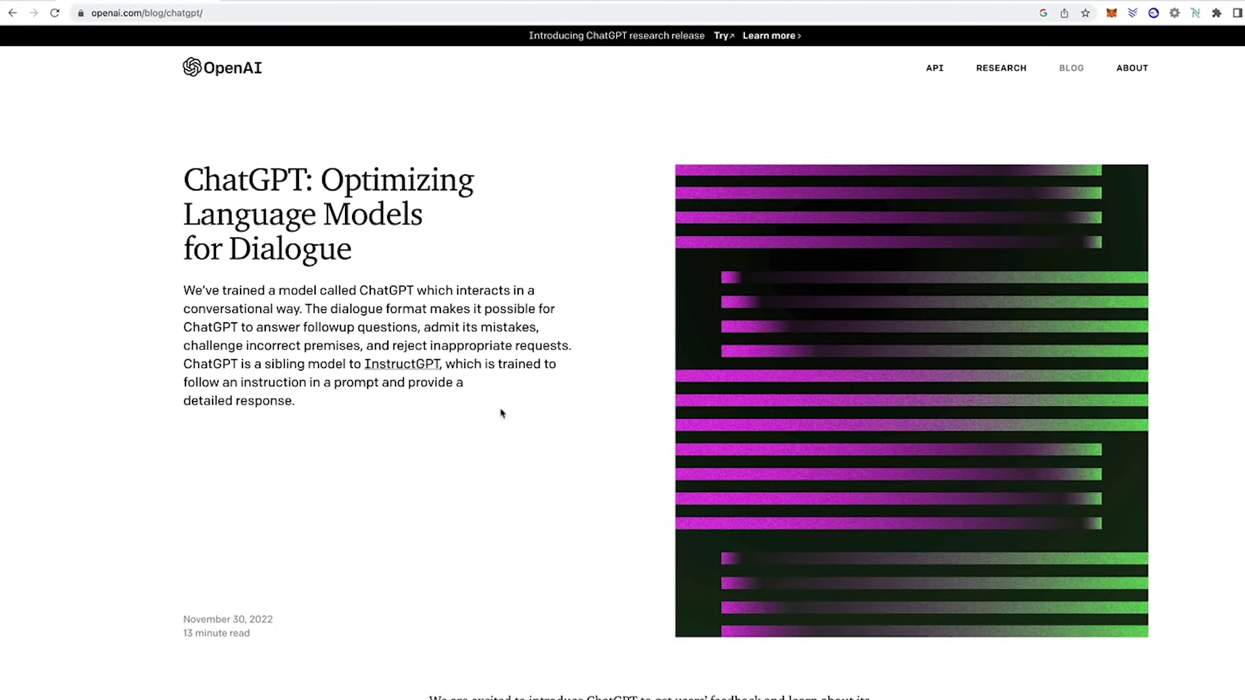
scroll(500, 411, "down", 6)
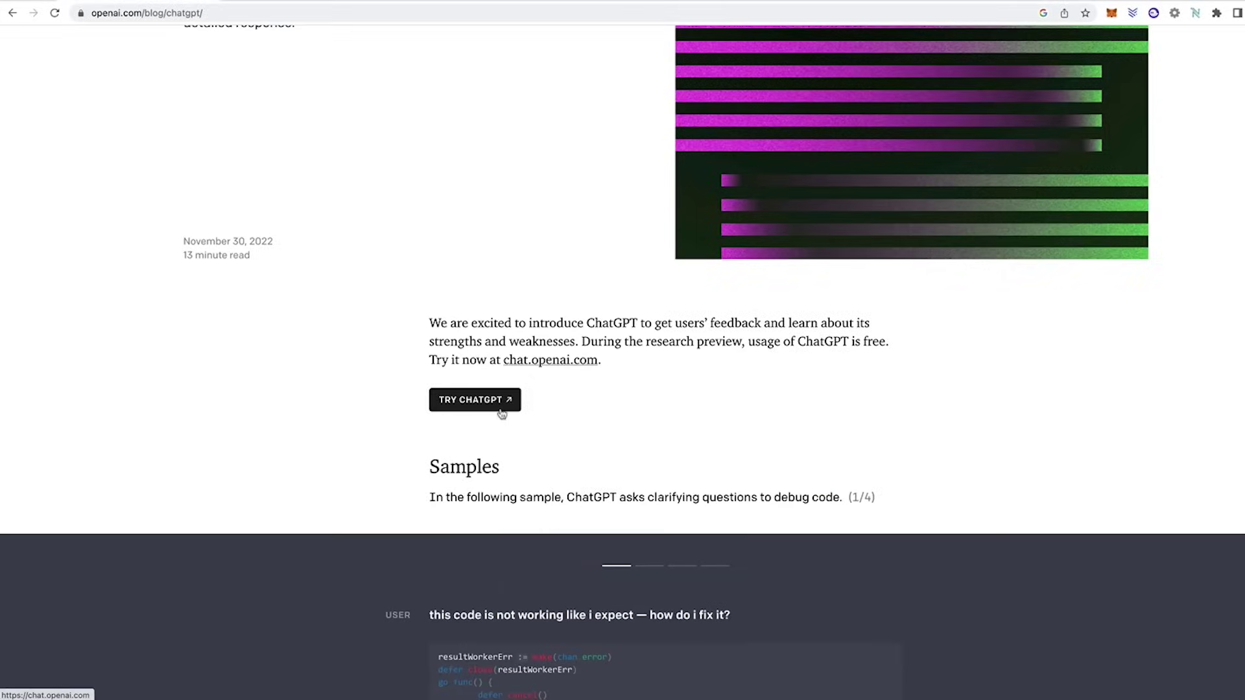
left_click(464, 407)
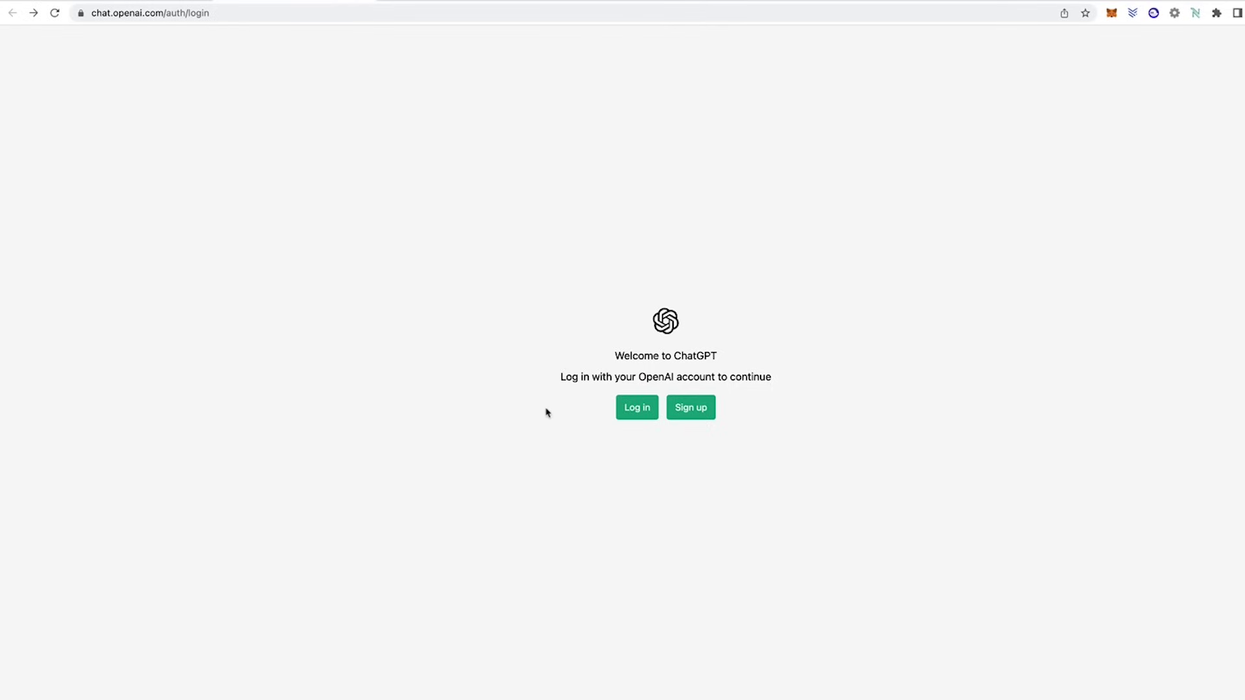
- Sign up with the account e-mail, pass the reCAPTCHA, and submit a pasted password
left_click(698, 411)
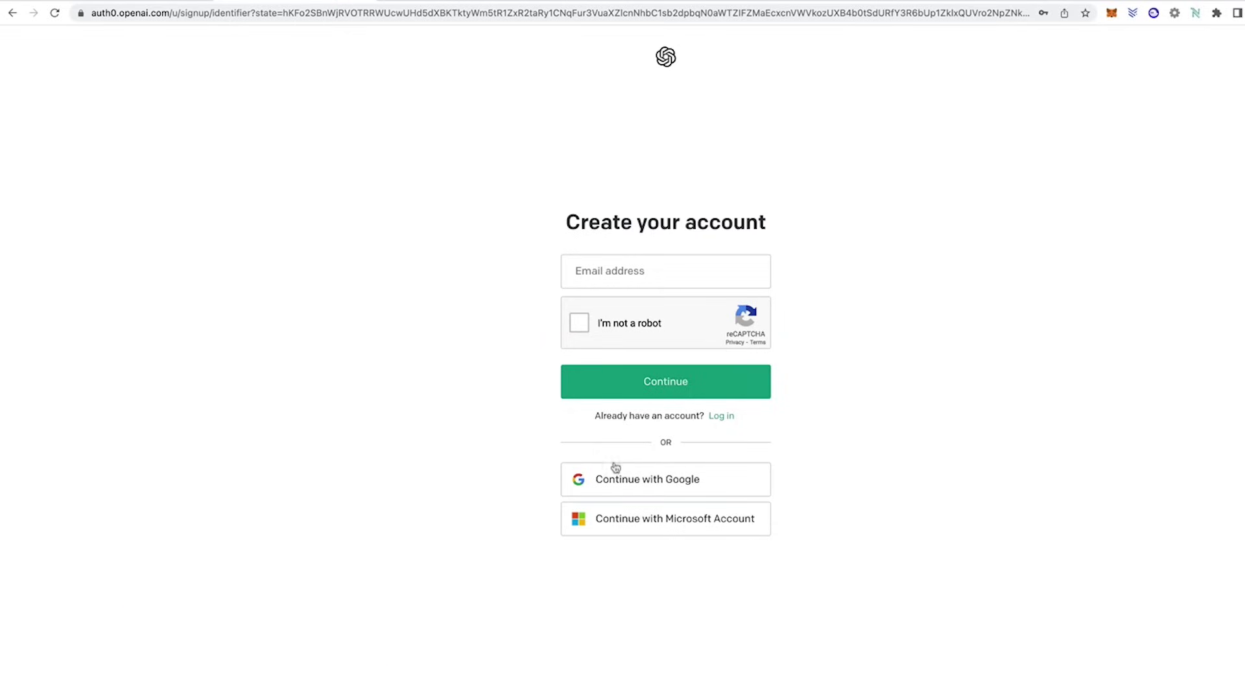
left_click(607, 272)
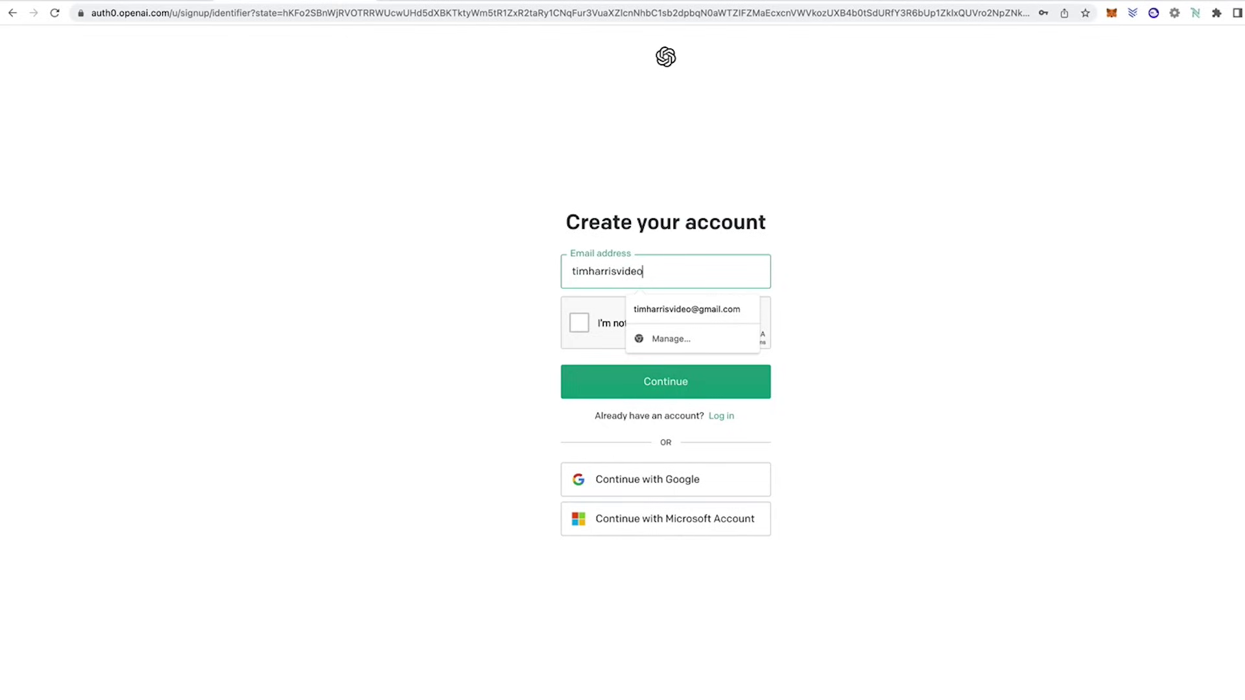
left_click(580, 324)
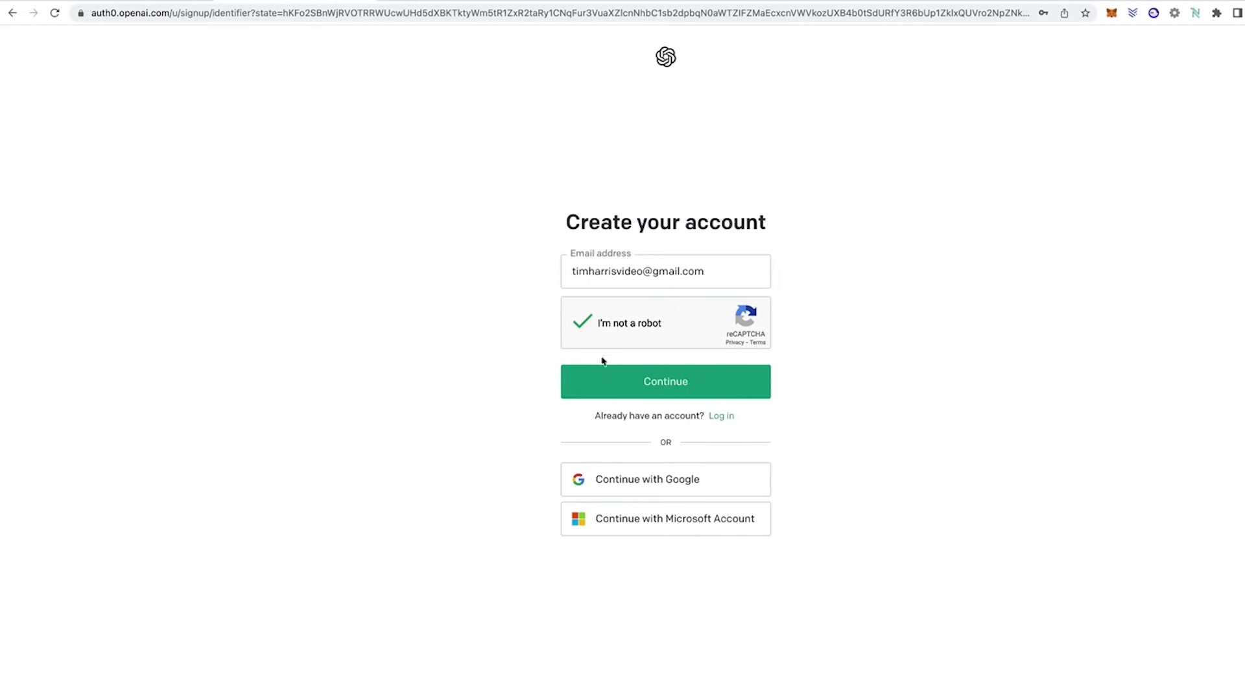
left_click(610, 380)
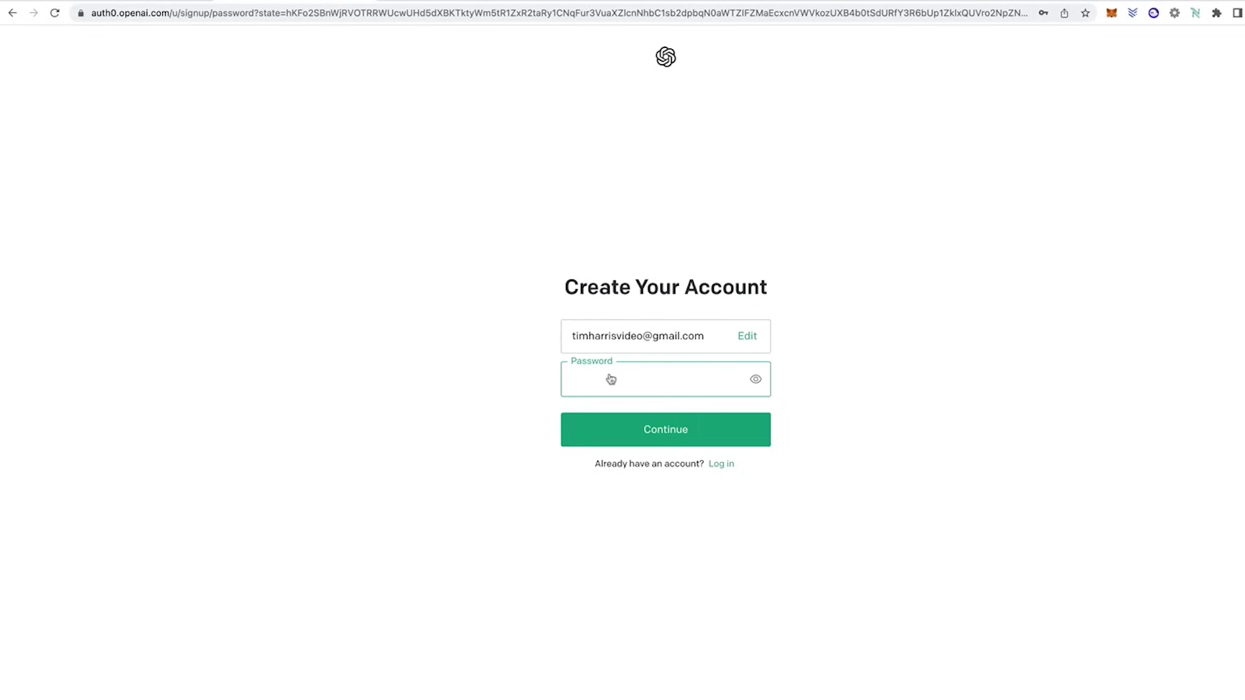
key("super+v")
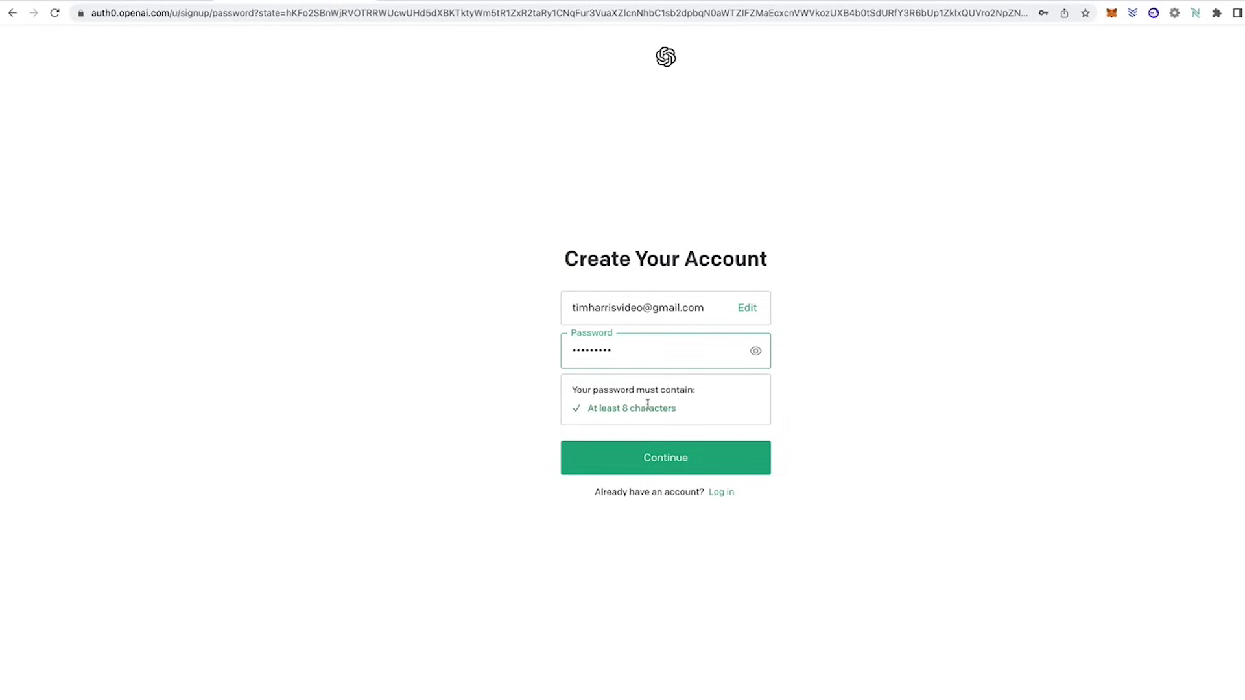
left_click(651, 458)
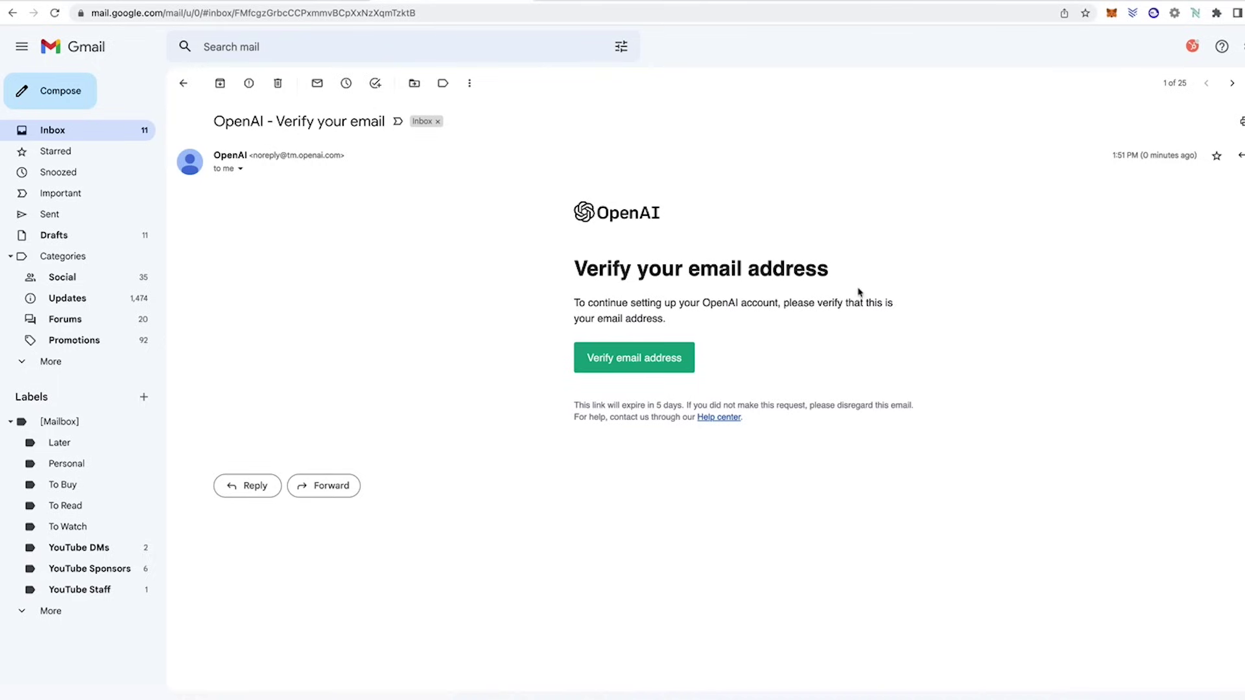
- Confirm the account via the Verify email address button in OpenAI's Gmail message
left_click(610, 357)
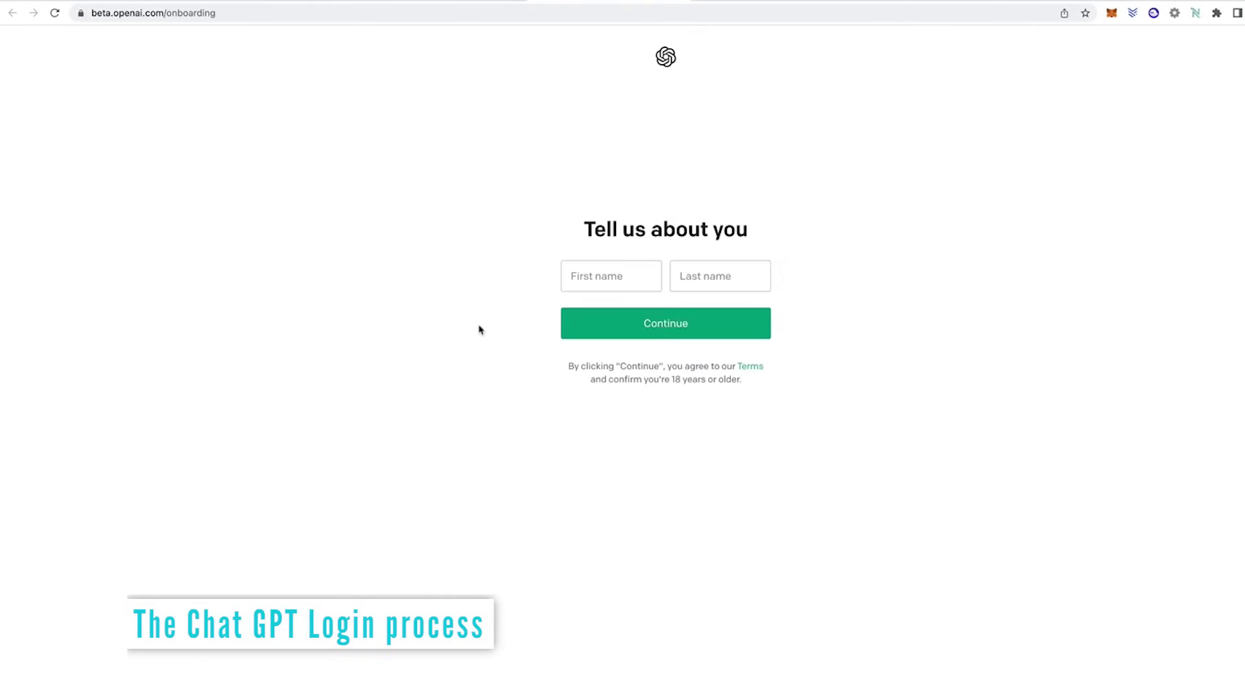
- Enter the user's first and last name, then the phone number and SMS verification code
left_click(567, 276)
key("Tab")
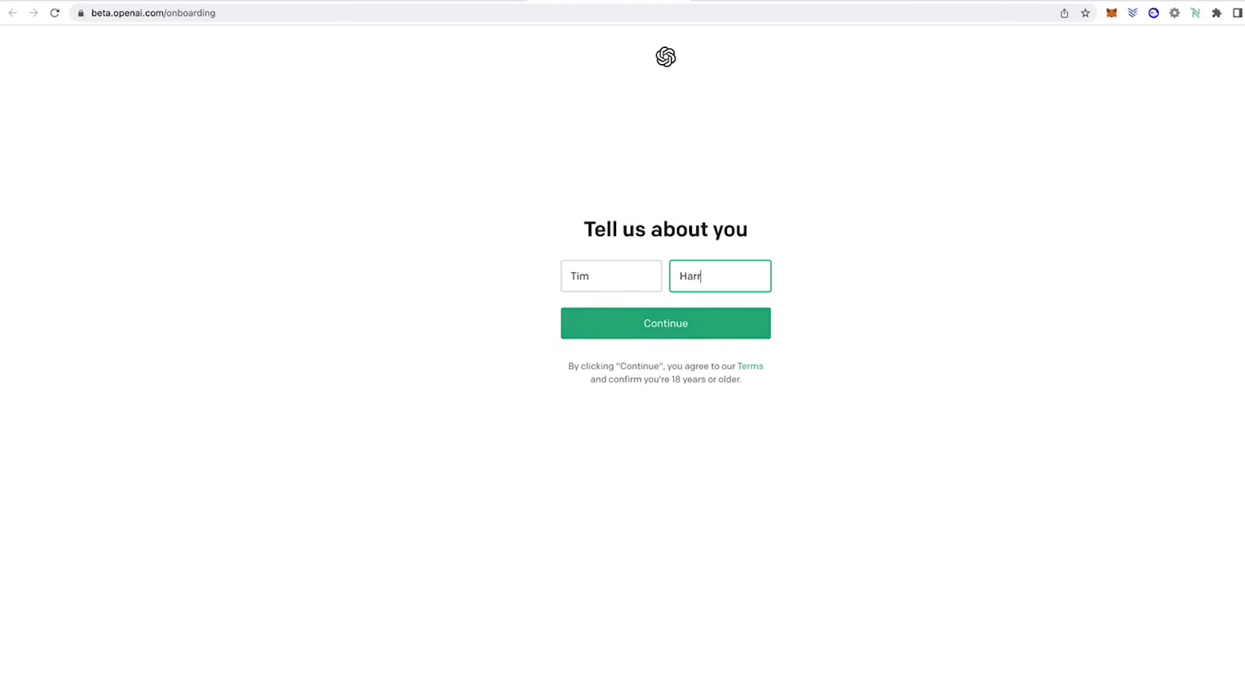
left_click(601, 313)
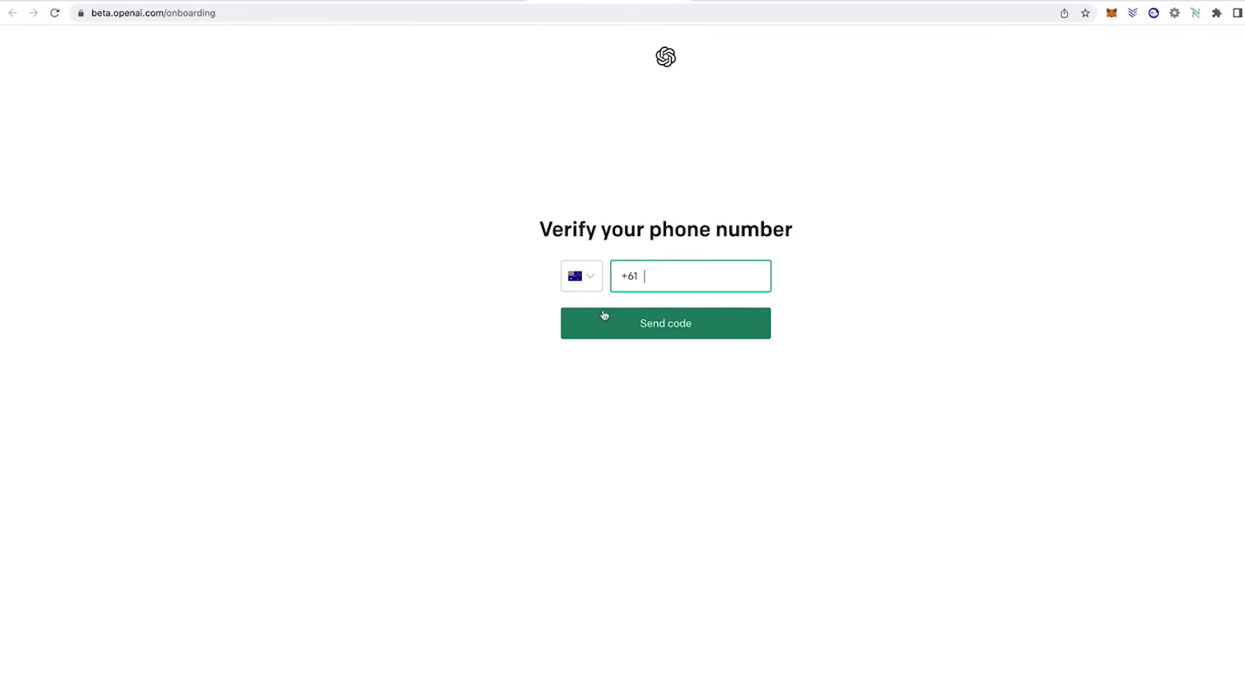
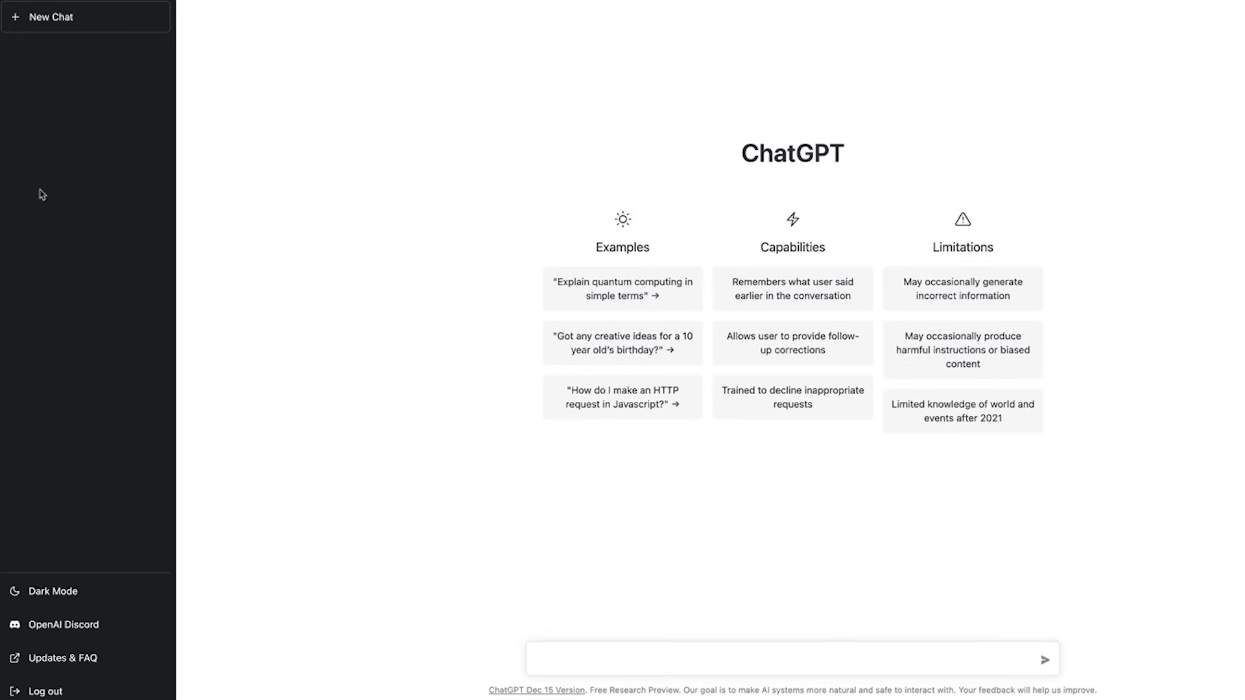
left_click(55, 592)
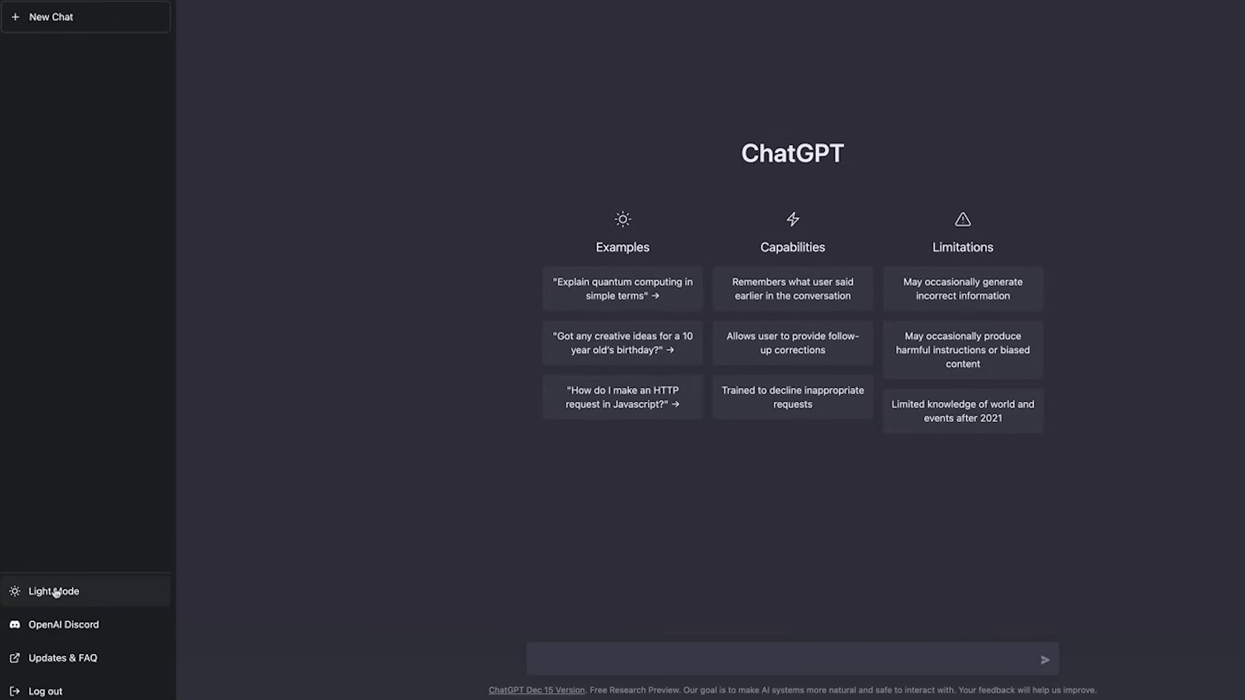
left_click(56, 592)
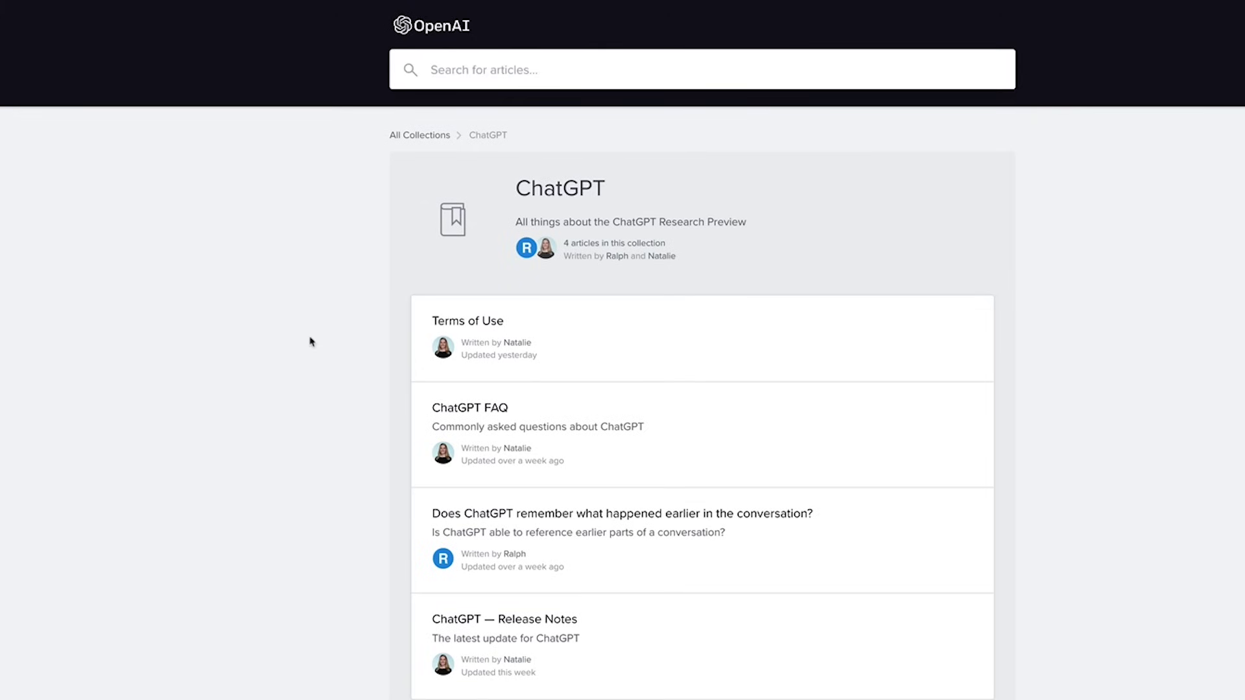
key("ctrl+w")
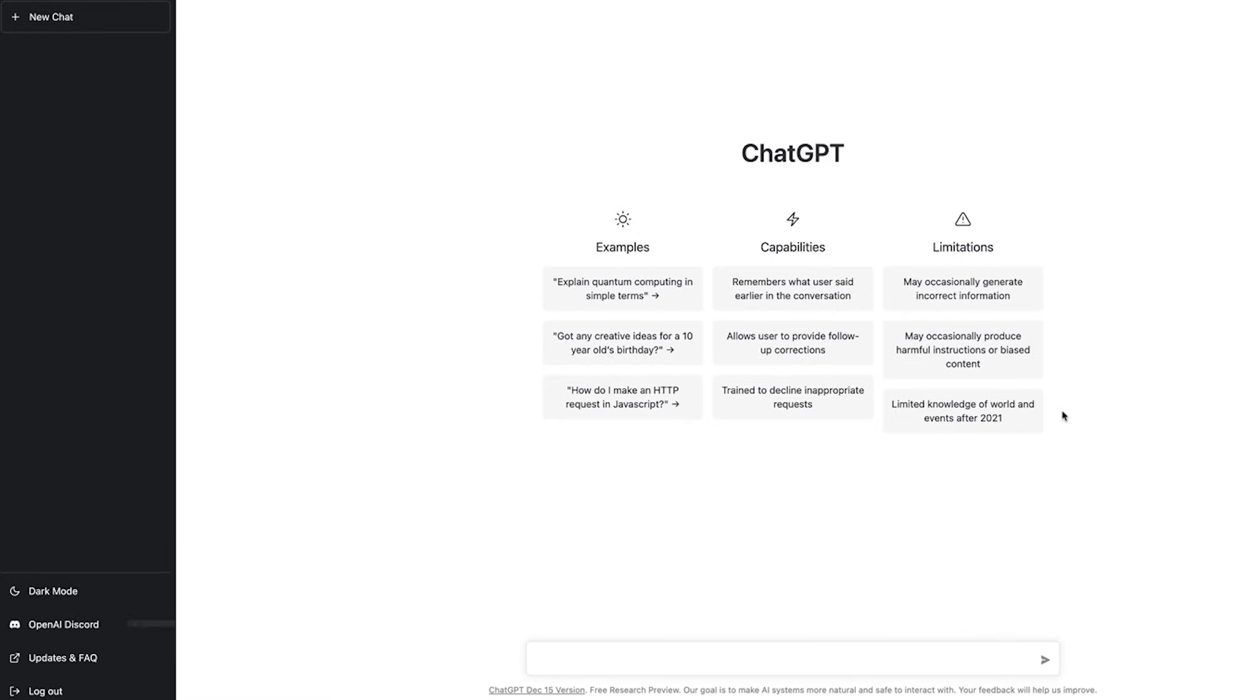
- Send the example prompt asking for creative 10-year-old birthday ideas
left_click(562, 344)
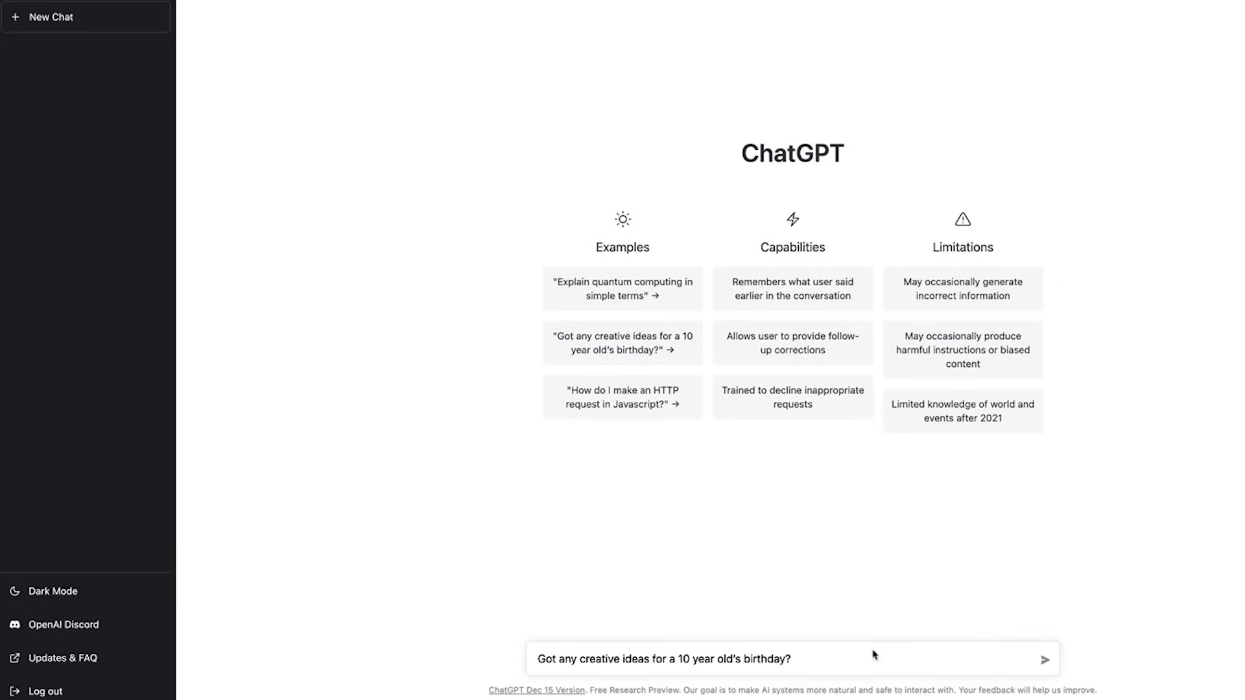
left_click(1046, 660)
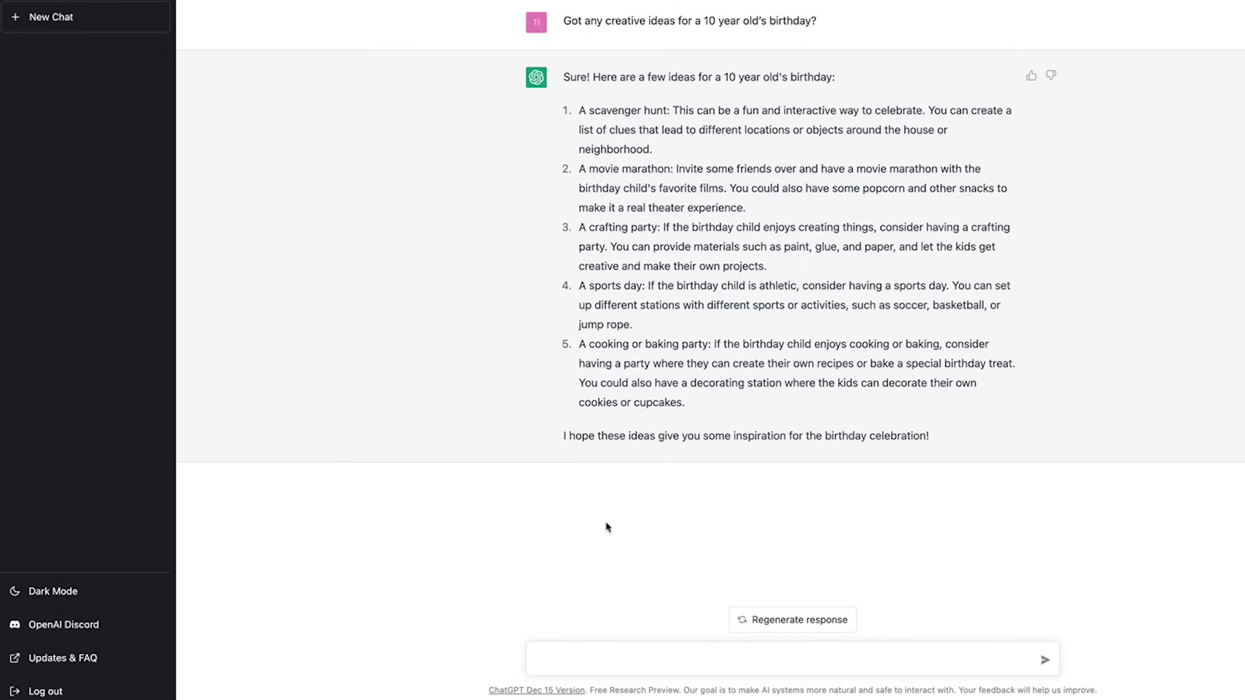
- Ask ChatGPT 'tell me more about idea 1'
type("tell me more about idea 1")
key("Return")
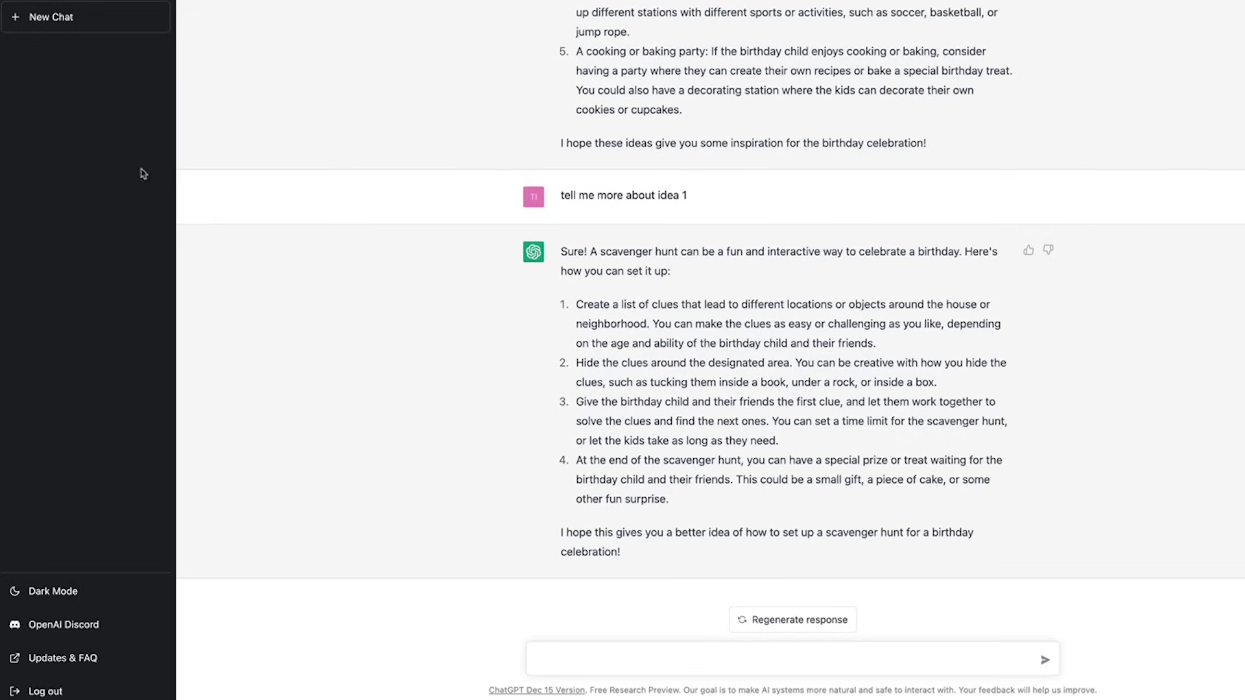
- In a new chat, send 'tell me a joke' and then 'tell me joke about ai'
left_click(64, 21)
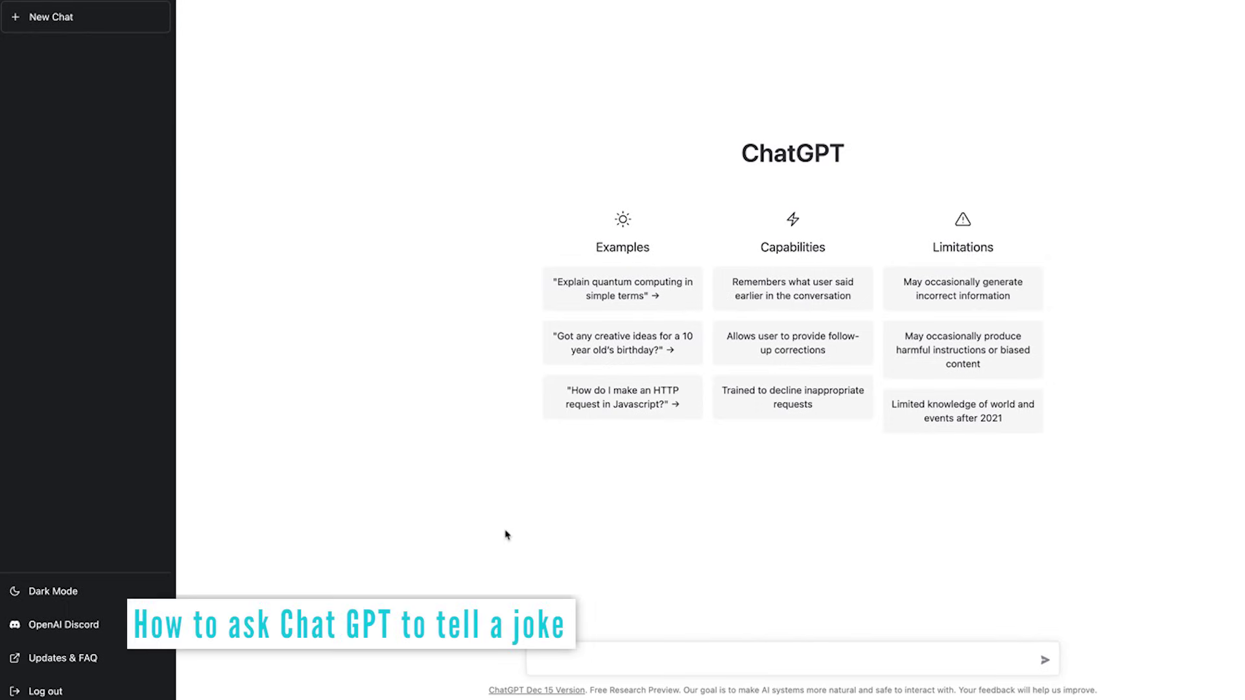
type("tell me a joke")
key("Return")
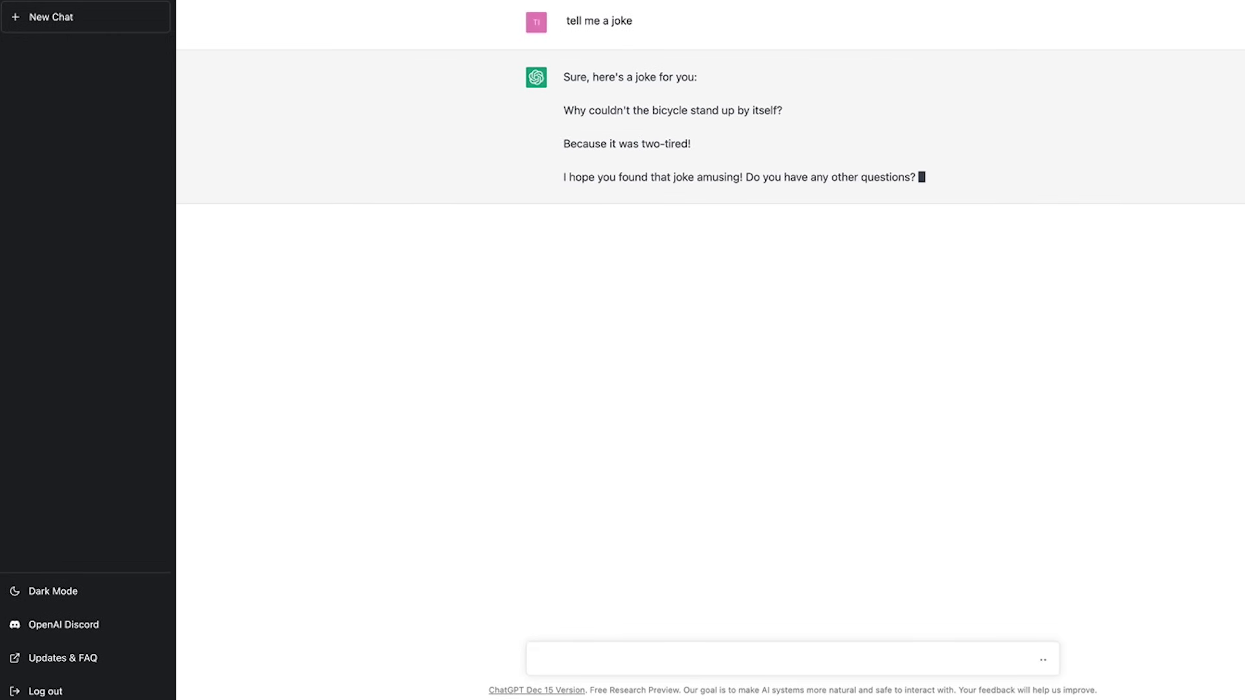
type("tell me ")
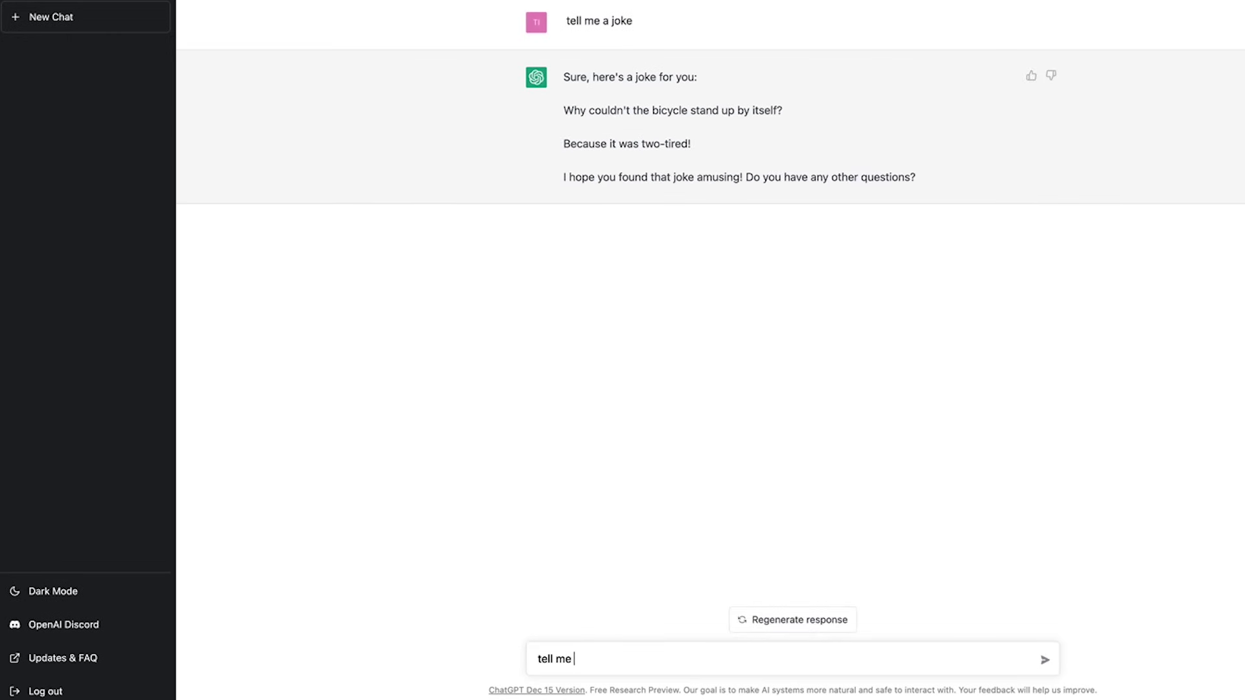
type("joke about ai")
key("Return")
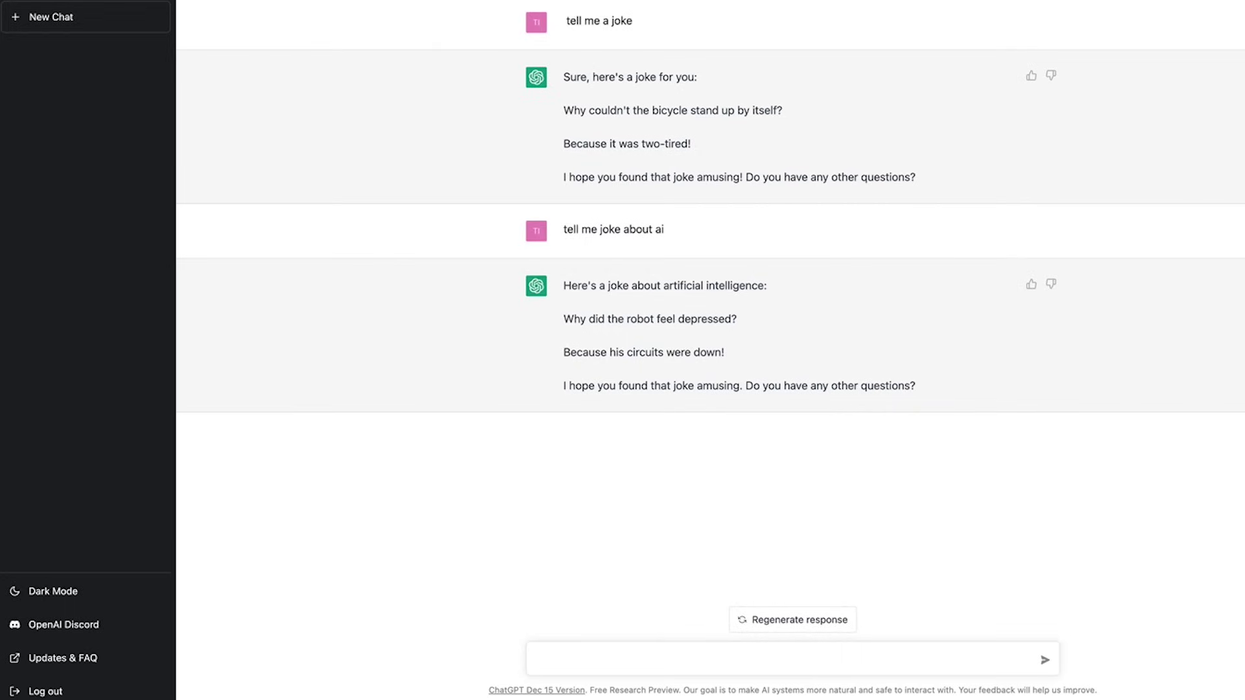
- Regenerate the reply to the AI joke request
left_click(821, 621)
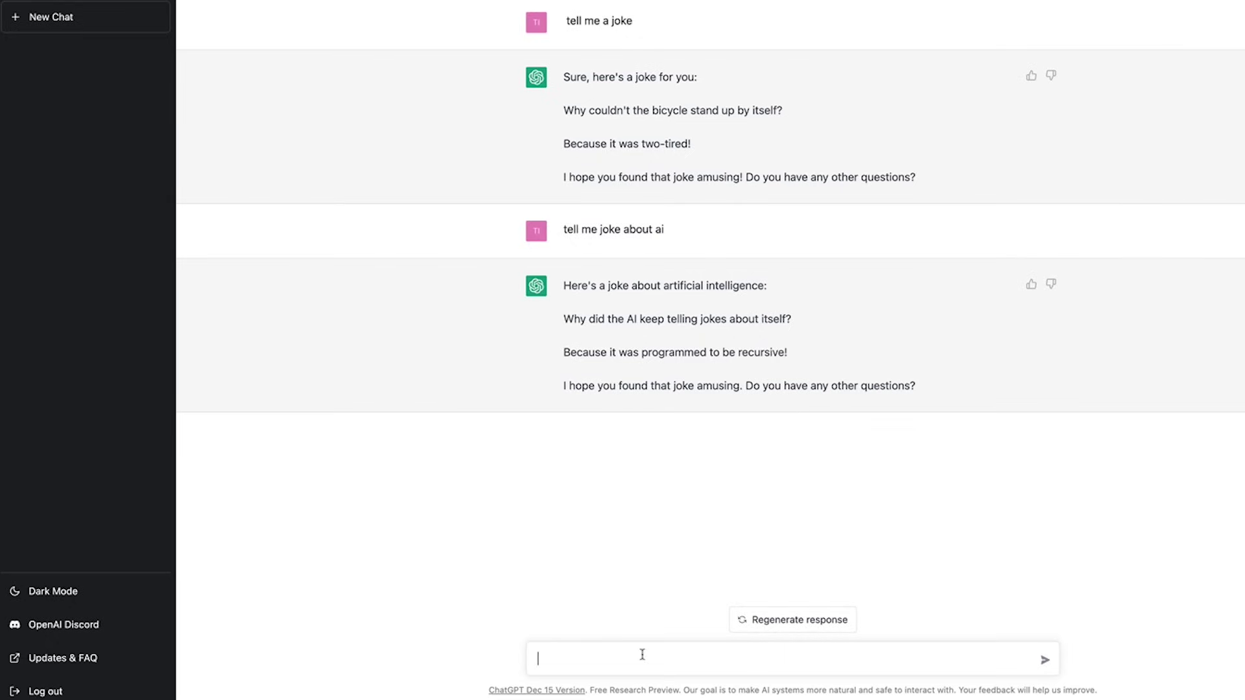
- Send 'phrase that joke in first person' to retell the recursive AI joke
type("phrase that joke in first person")
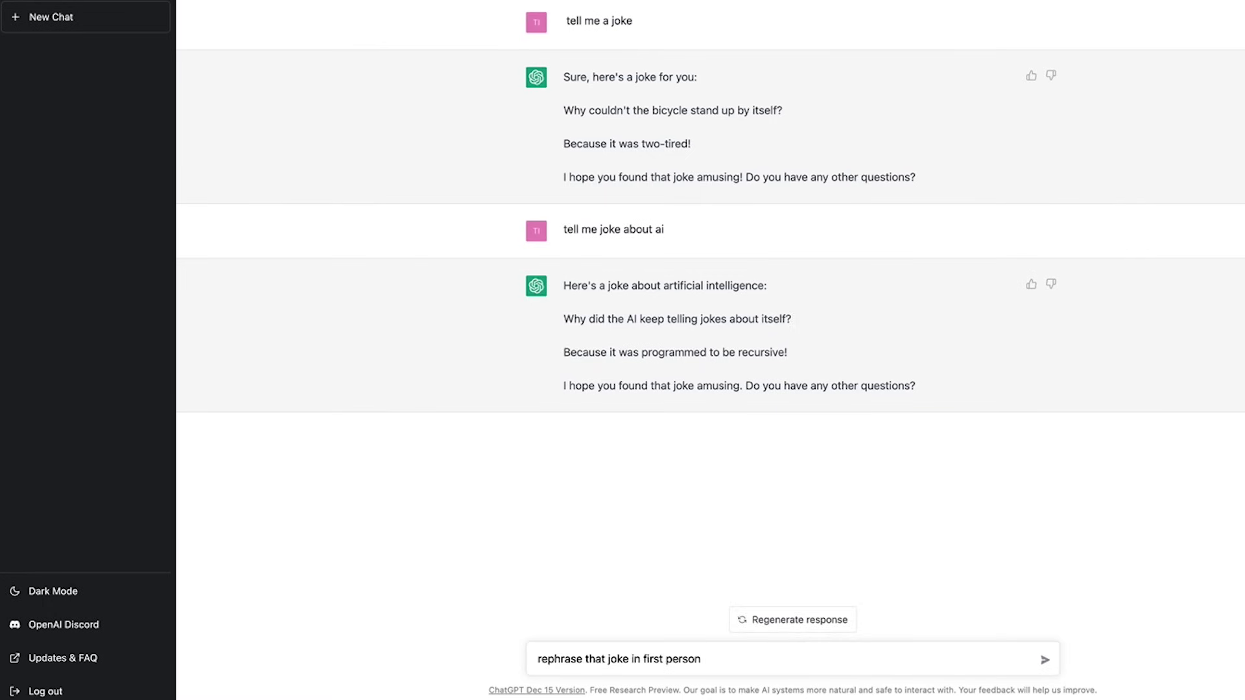
key("Return")
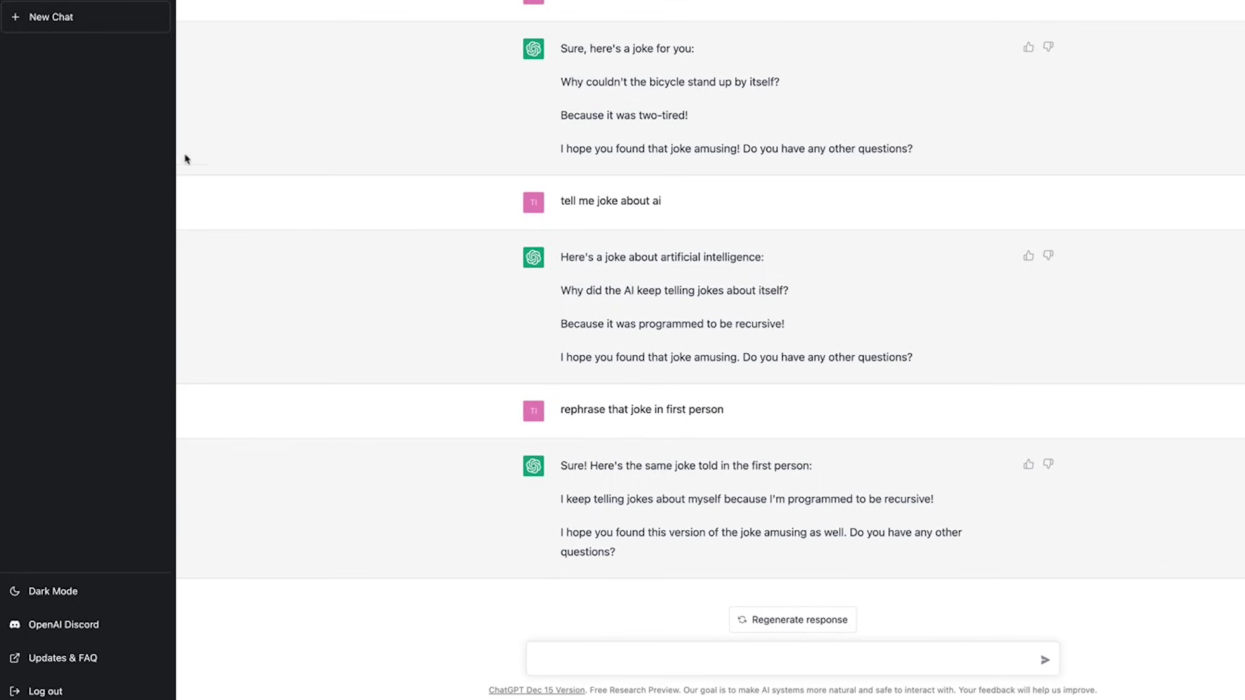
- In a new chat, send 'outline of ai creating images'
left_click(85, 24)
left_click(616, 660)
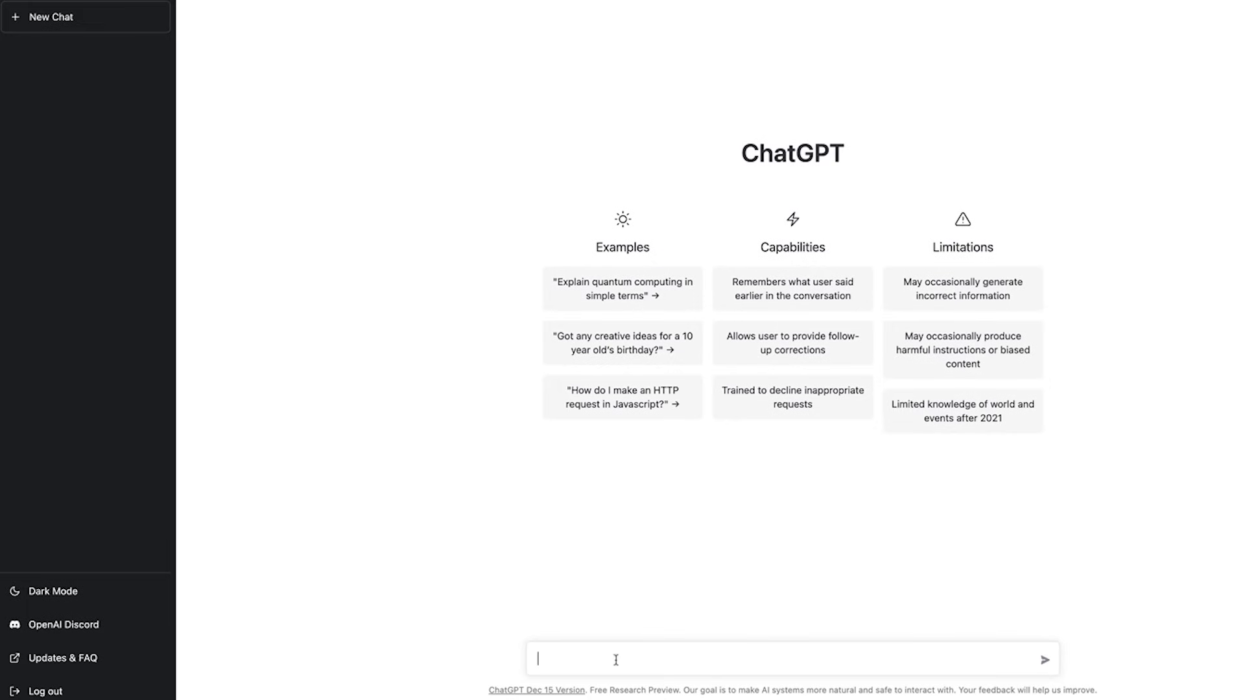
type("outline of ai creating images")
key("Return")
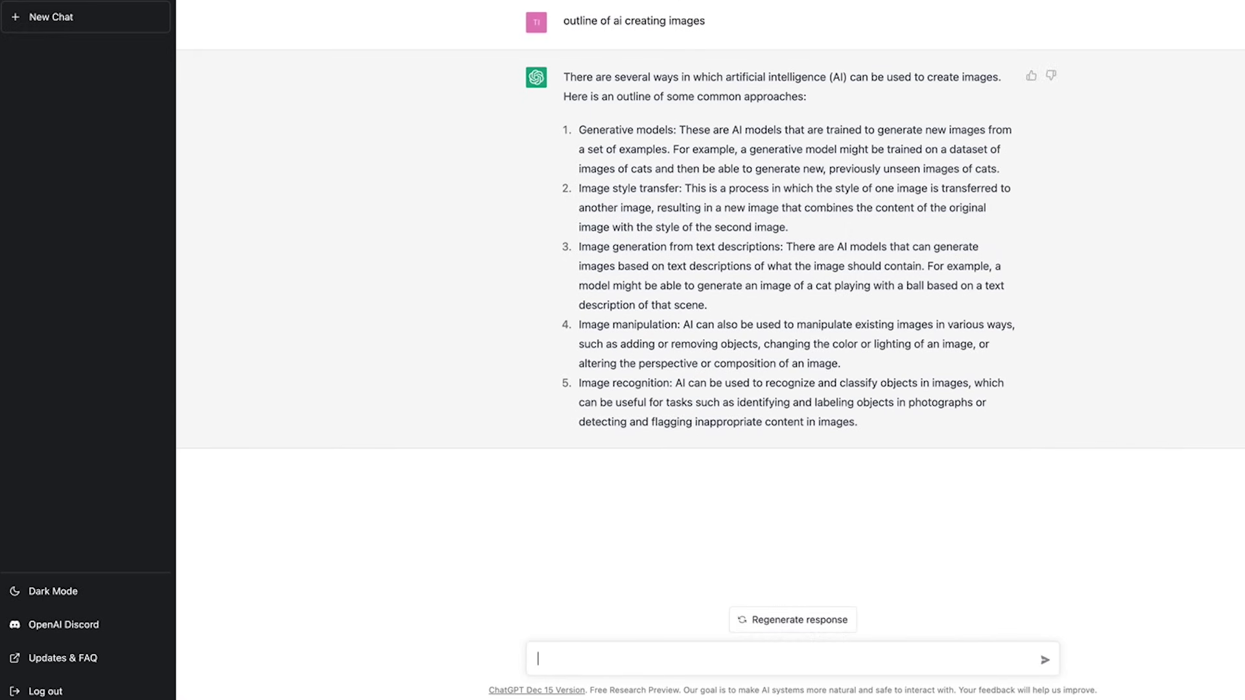
- Request a choose-your-own-adventure Game of Thrones story offering 3 options
type("write an adventure story")
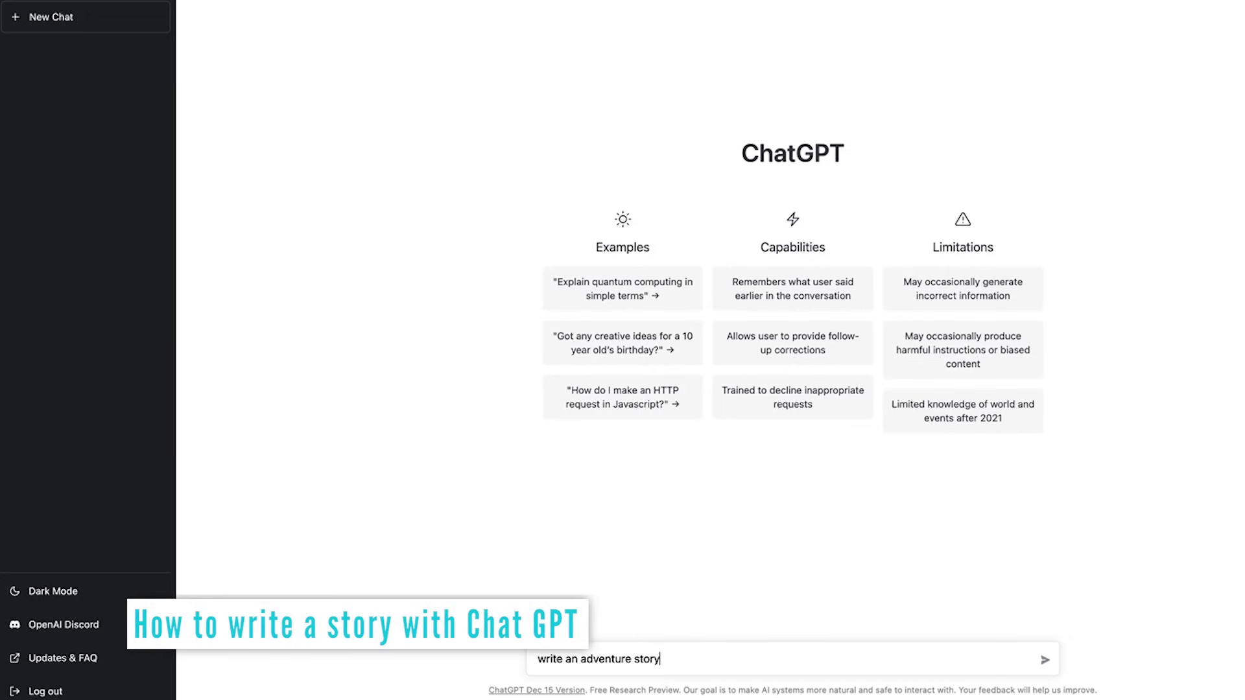
type(" in choose-your-own-adventure s")
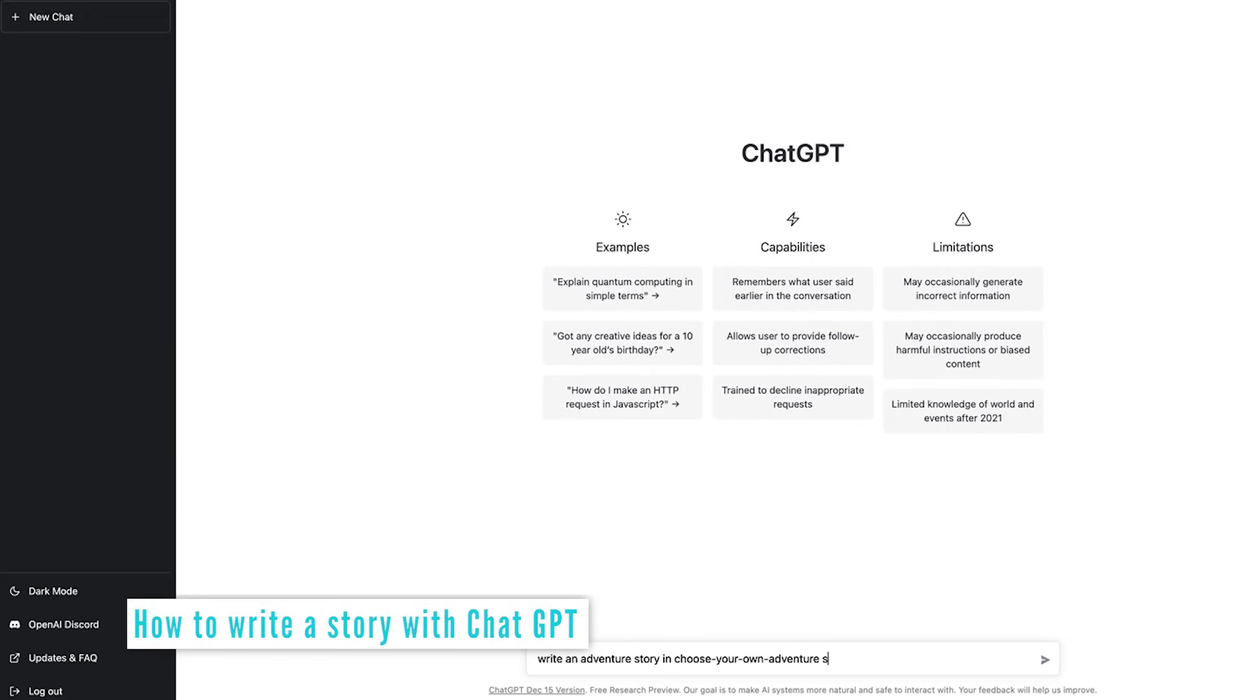
type("tyle with 3 options based around the game of t")
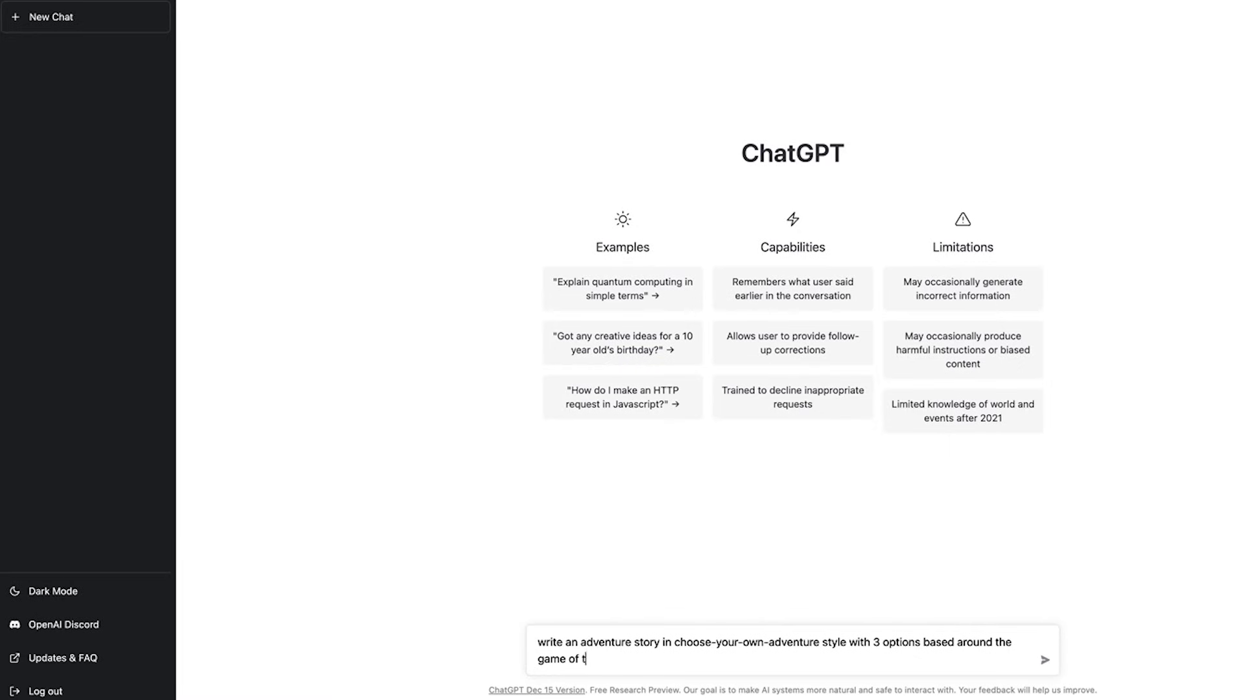
type("hrones, then prompt me to choose an option")
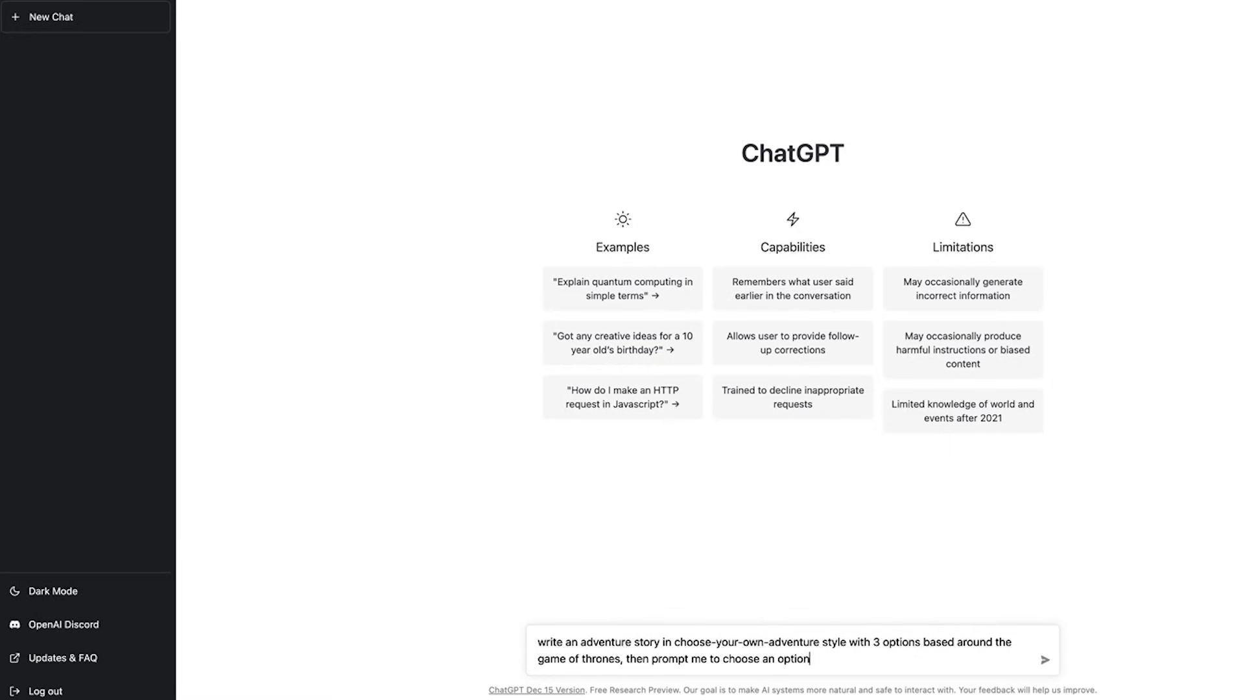
key("Return")
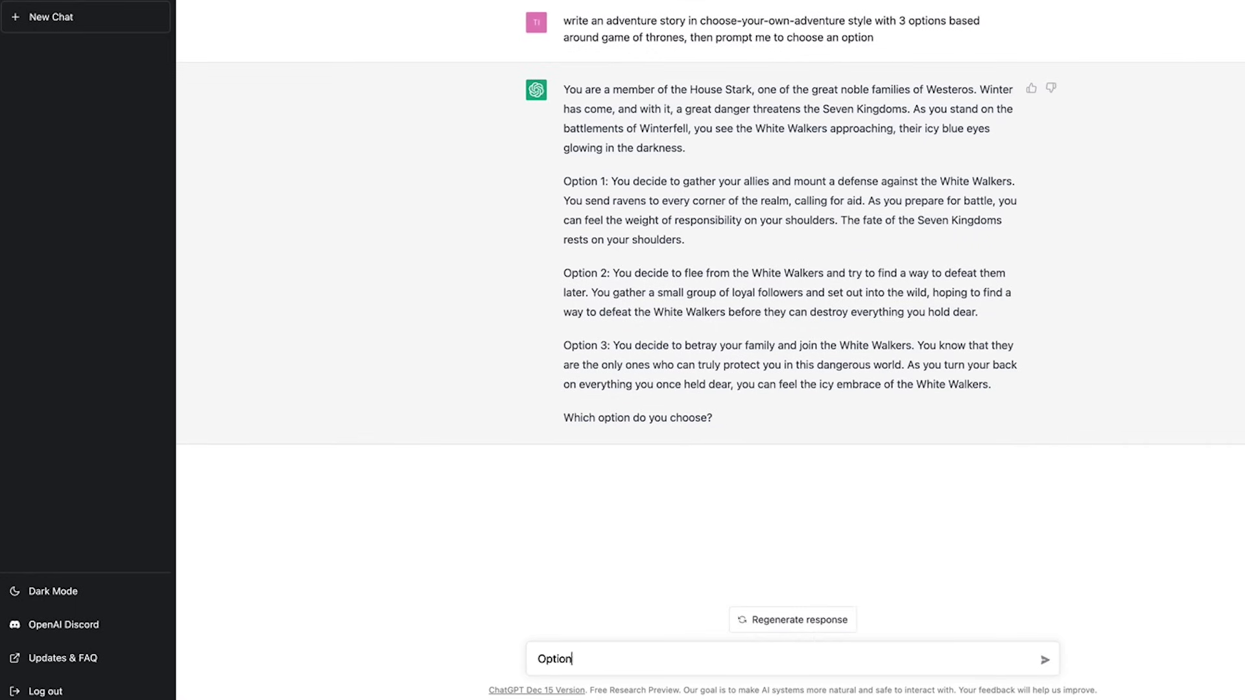
- Pick 'Option 1', ask to 'Continue providing 3 options', then choose 'Option 3'
key("Return")
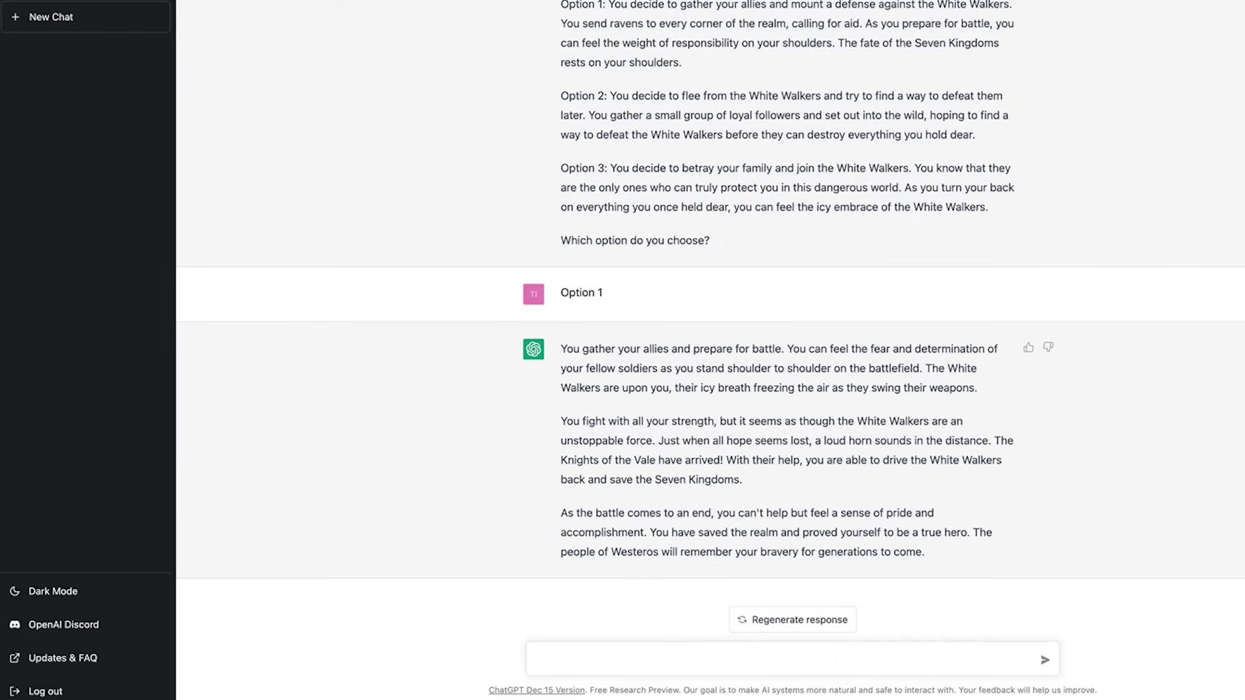
type("Continue providing 3 options")
key("Return")
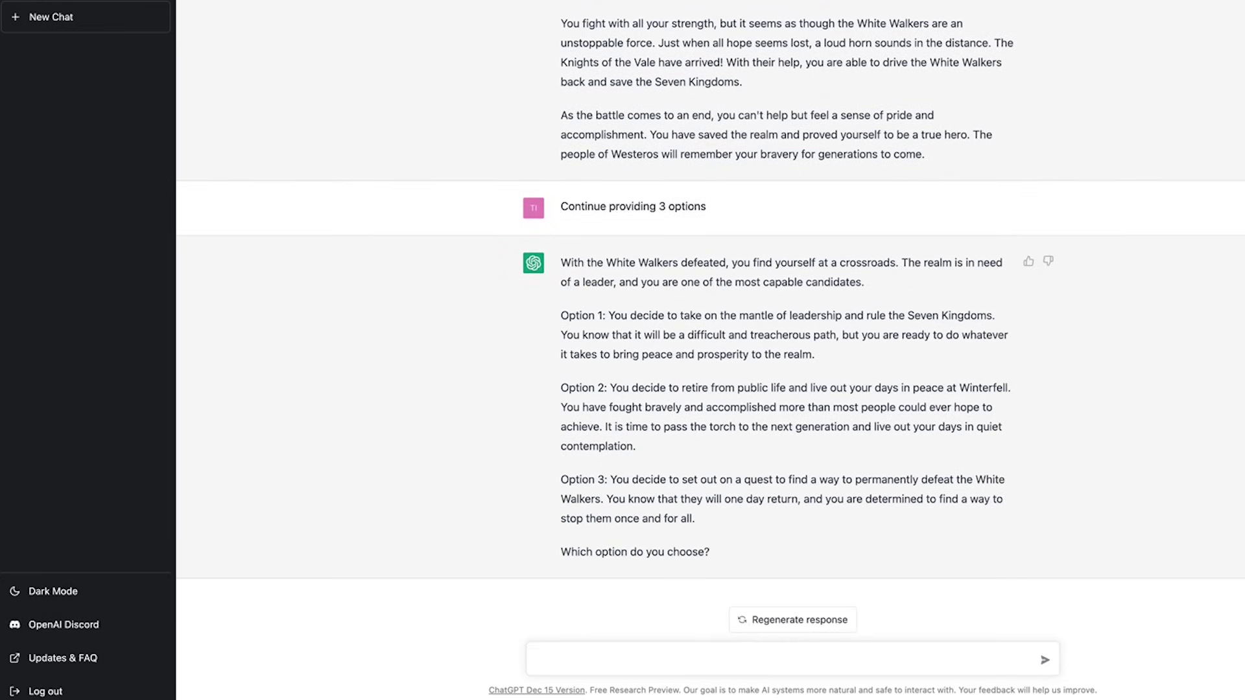
type("Option 3")
key("Return")
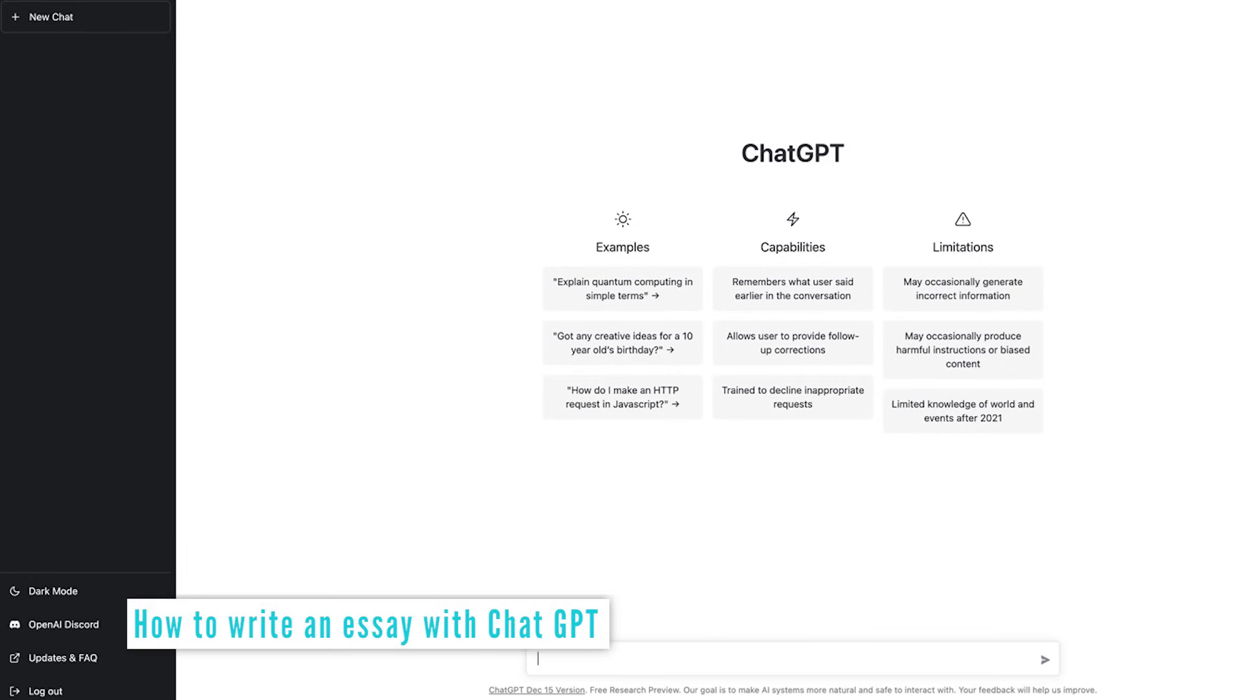
- Ask ChatGPT to 'write a short essay on why the sky is blue'
type("write")
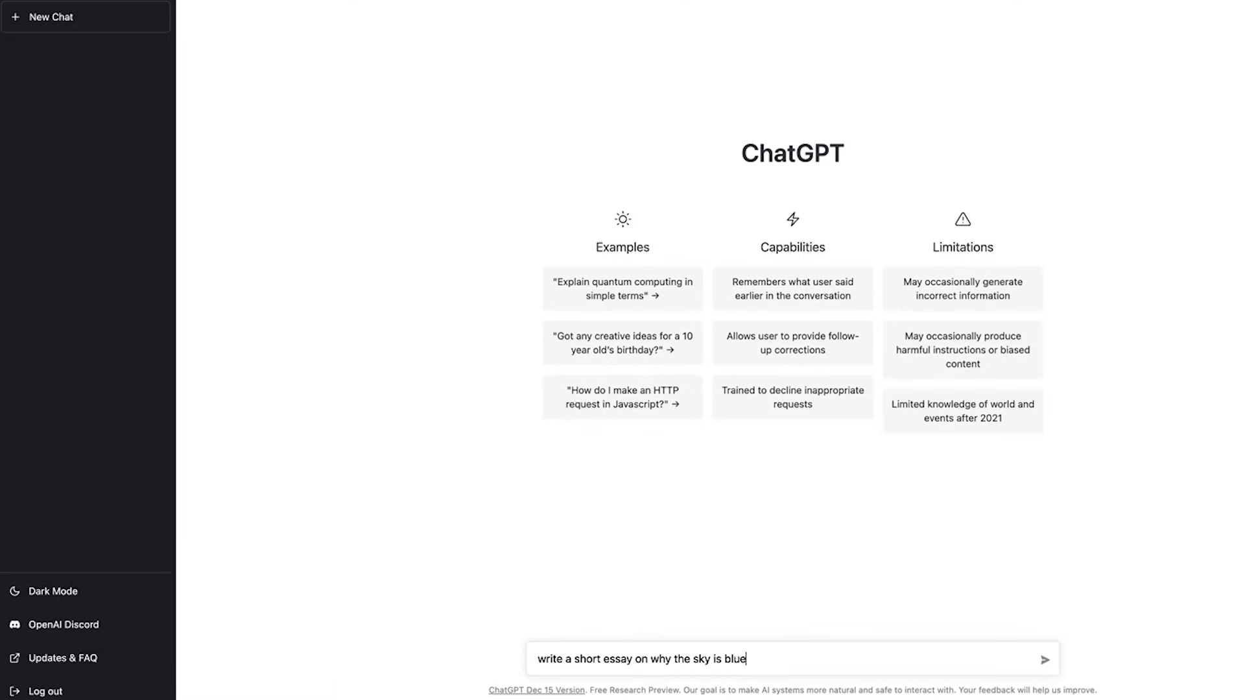
type(" a short essay on why the sky is blue")
key("Return")
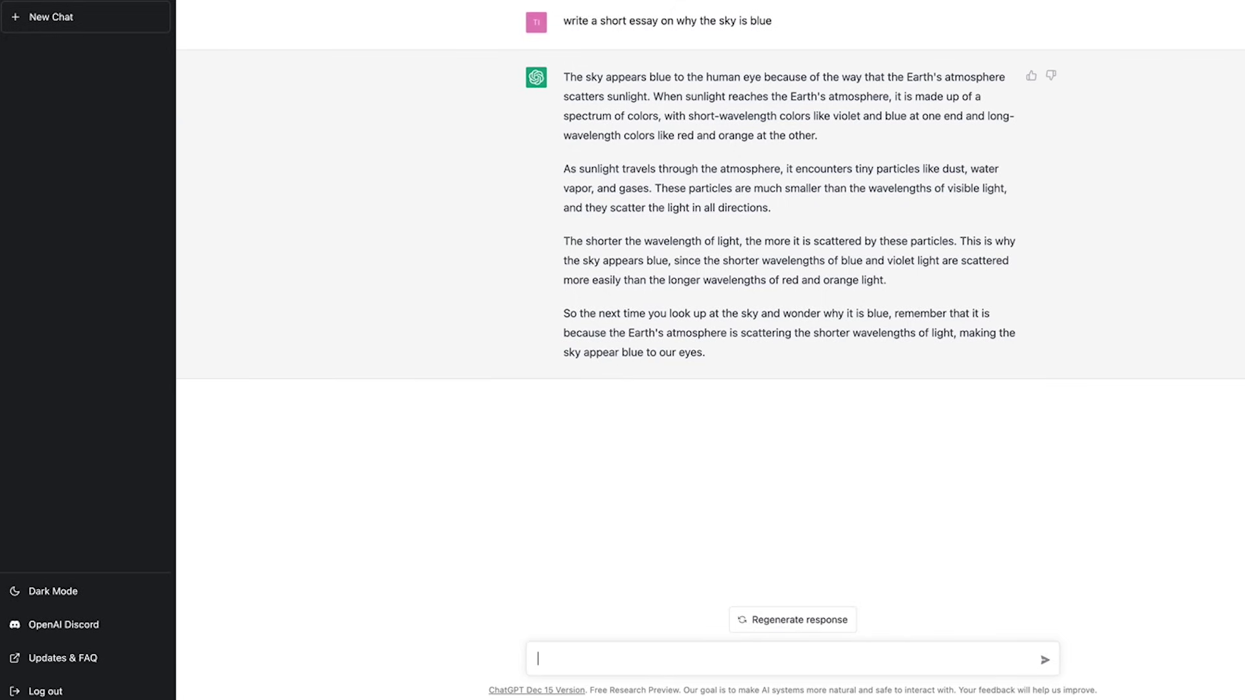
- Ask ChatGPT to 'lengthen and rephrase from the point of view of einstein'
type("make long")
type("dd humour")
type("gthe")
type("n and rephrase fr")
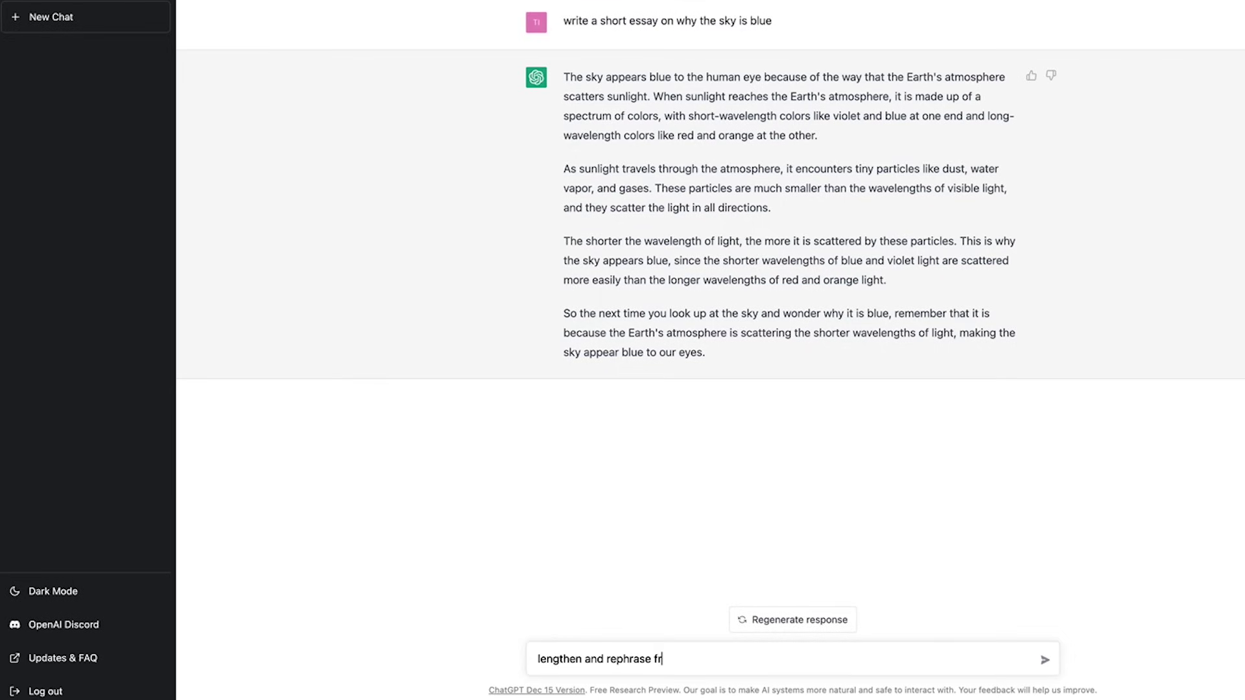
type("om the point of view of einstein")
key("Return")
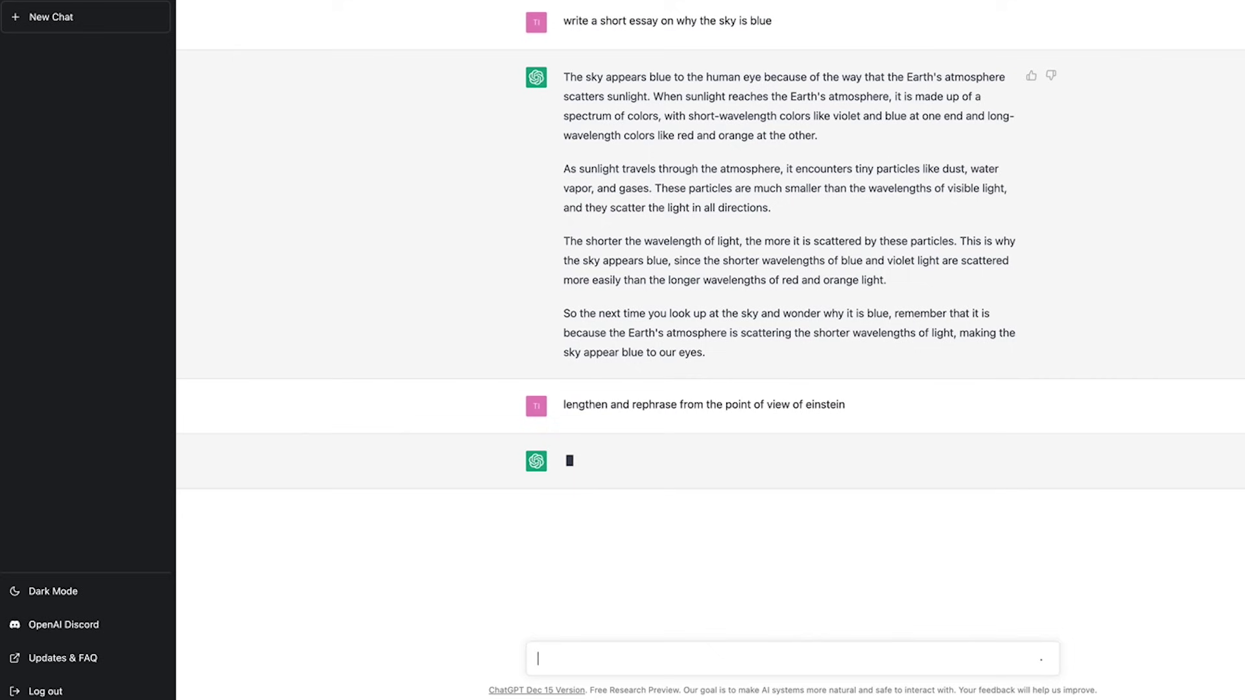